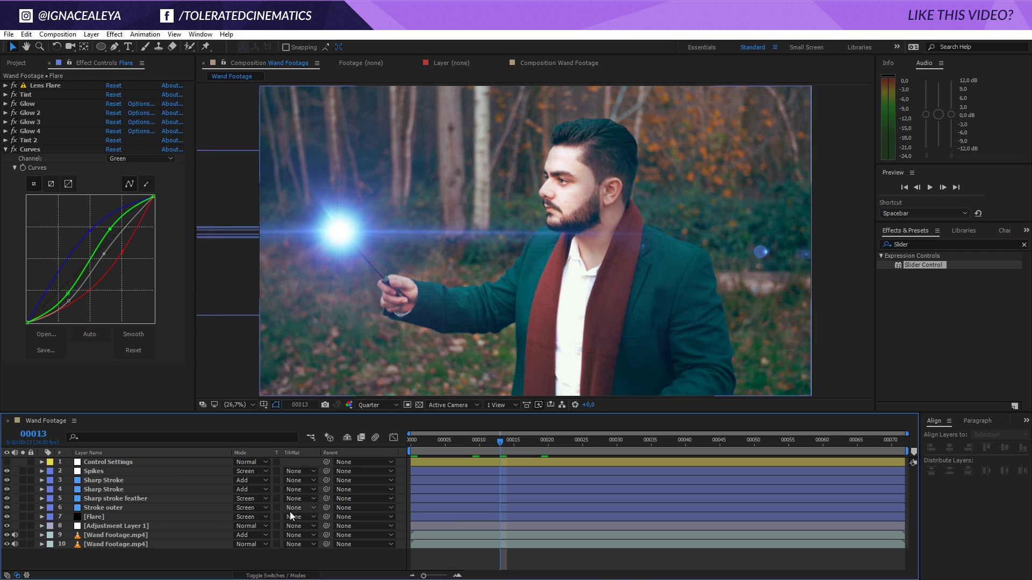
# Turn off visibility for Adjustment Layer 1 and both Wand Footage.mp4 layers, isolating the flare on black.
pyautogui.click(102, 528)
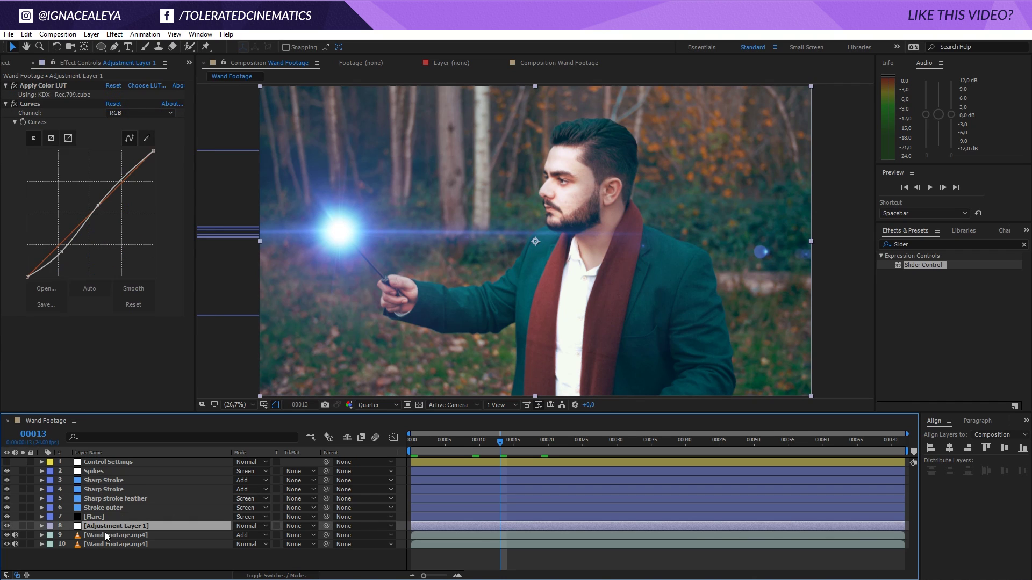
pyautogui.click(107, 535)
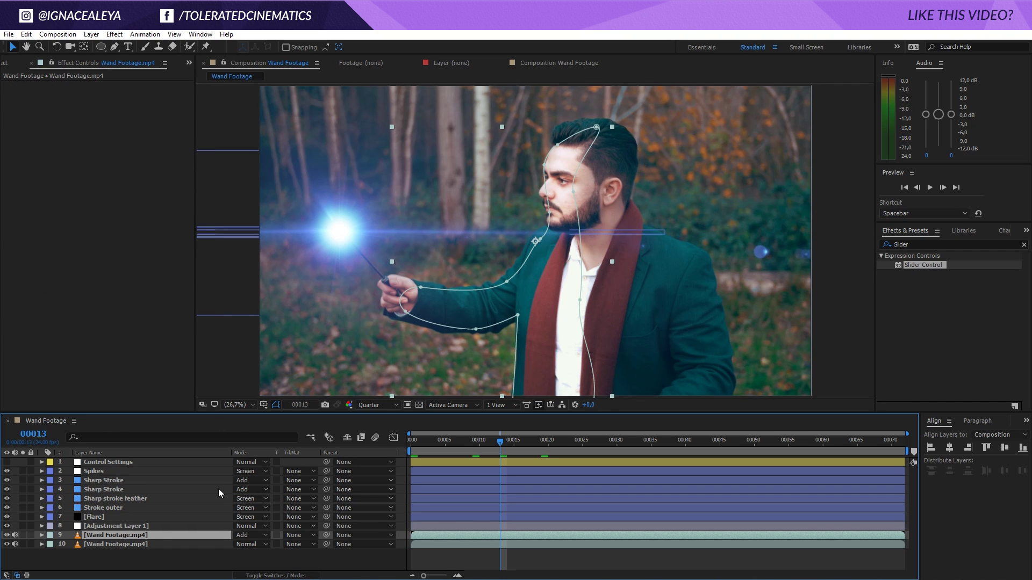
pyautogui.click(223, 557)
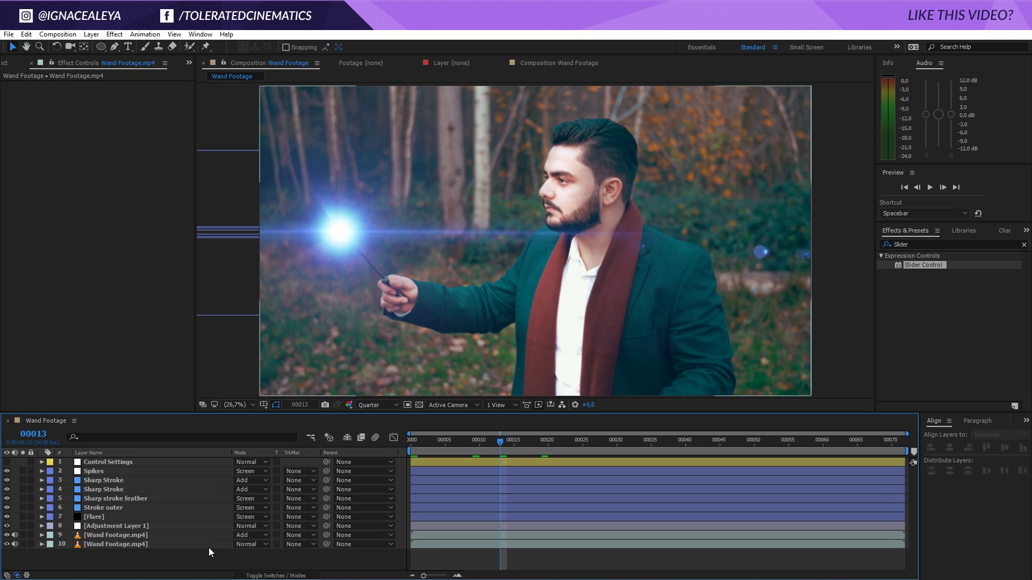
pyautogui.click(128, 545)
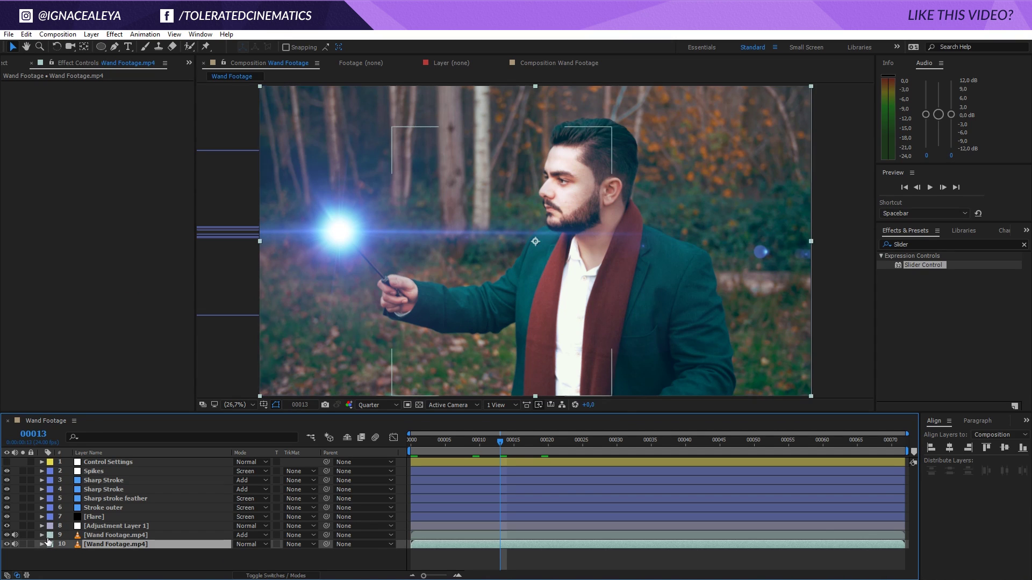
pyautogui.moveTo(8, 530); pyautogui.dragTo(7, 545)
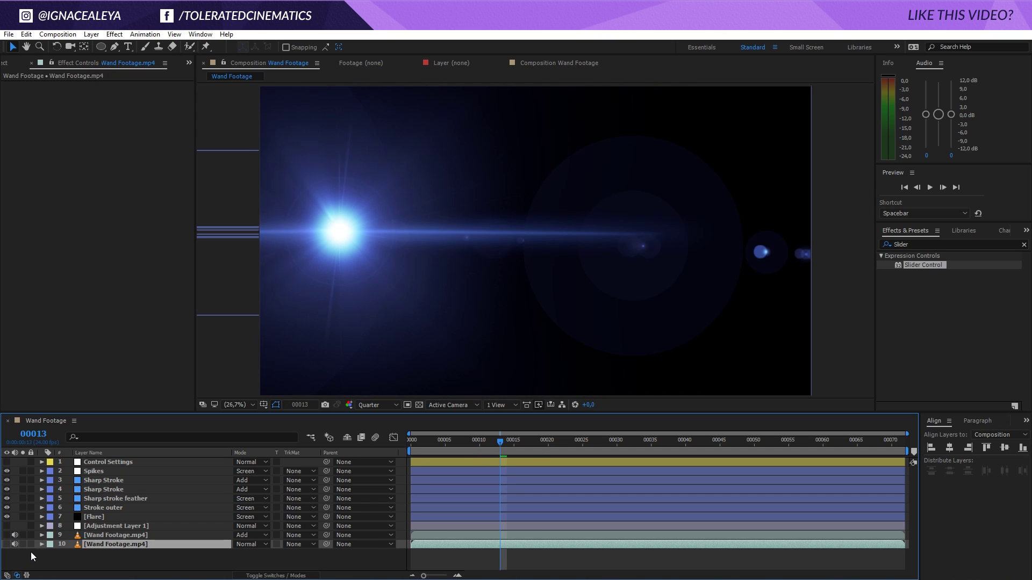
pyautogui.click(31, 553)
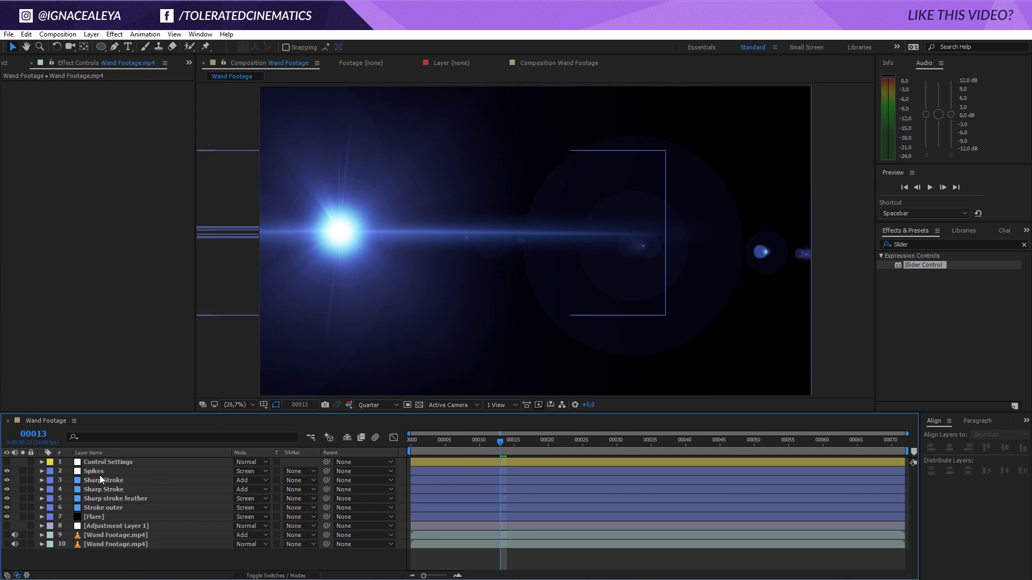
# Reveal the Control Settings Position animation with U and remove its keyframes.
pyautogui.click(108, 462)
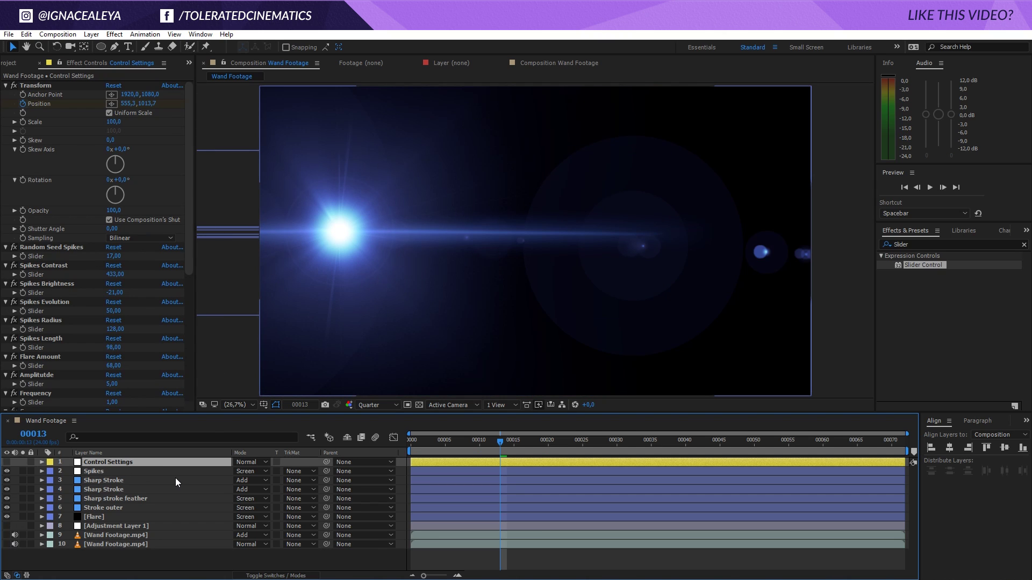
pyautogui.press('u')
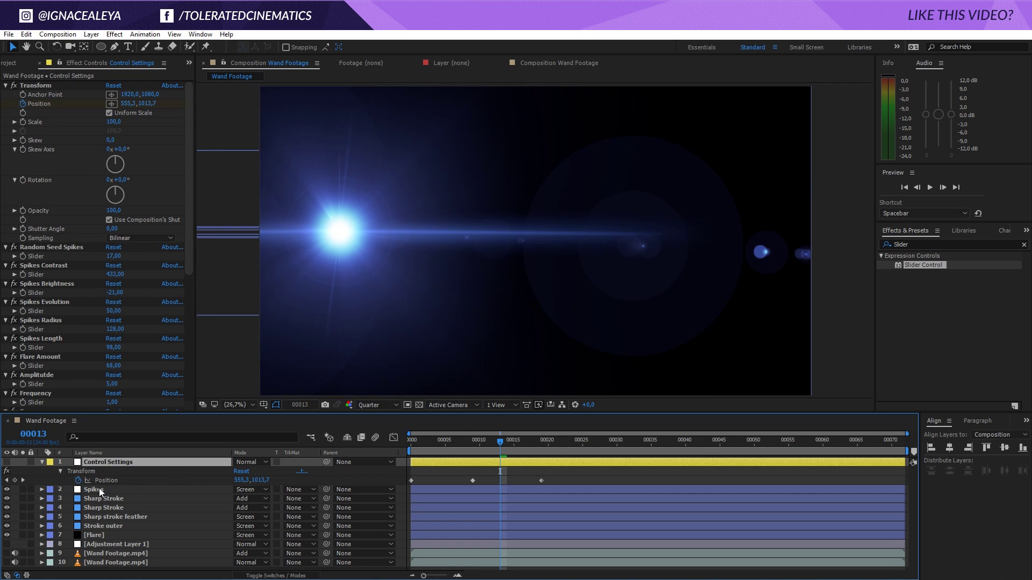
pyautogui.moveTo(500, 440); pyautogui.dragTo(528, 439)
pyautogui.press('Home')
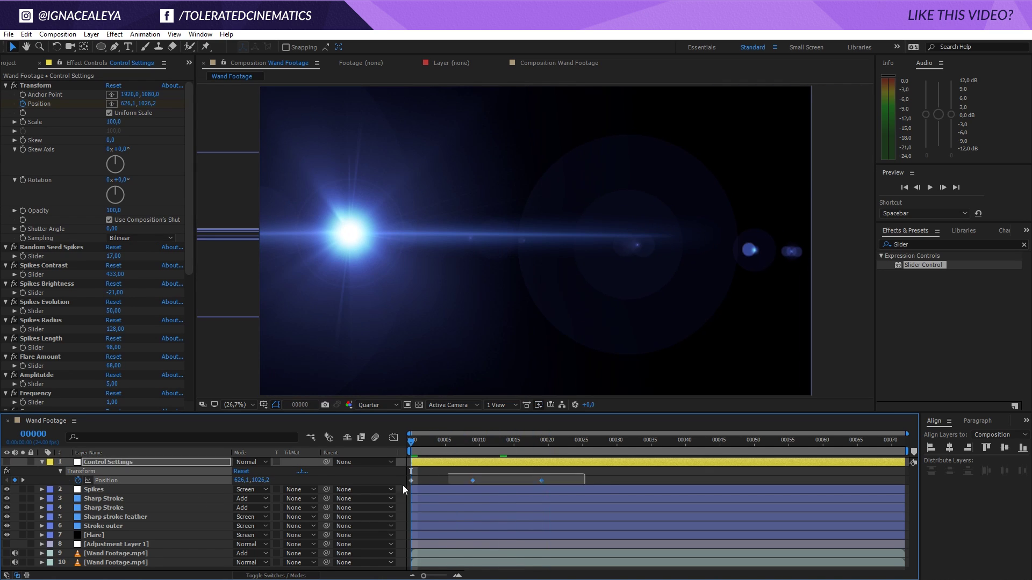
pyautogui.click(103, 481)
pyautogui.click(78, 481)
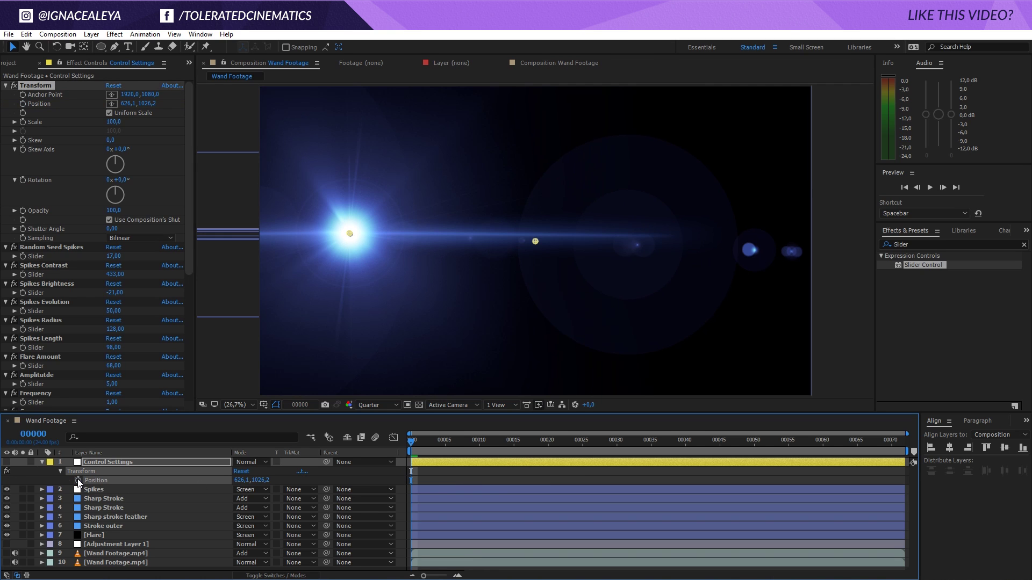
# Drag the flare to the upper right of the frame, Position 2628.8, 932.6.
pyautogui.moveTo(350, 236); pyautogui.dragTo(508, 290)
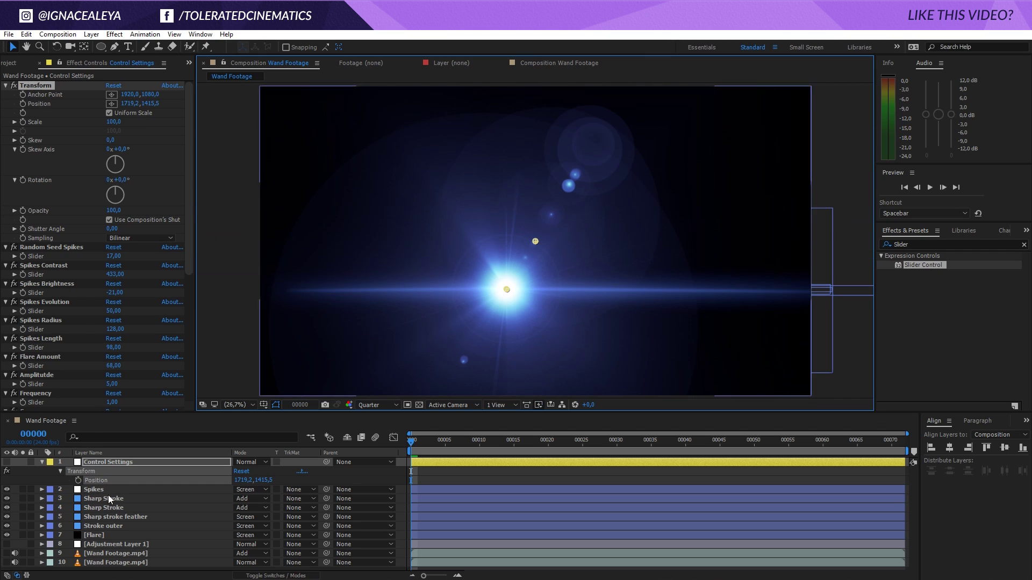
pyautogui.click(104, 461)
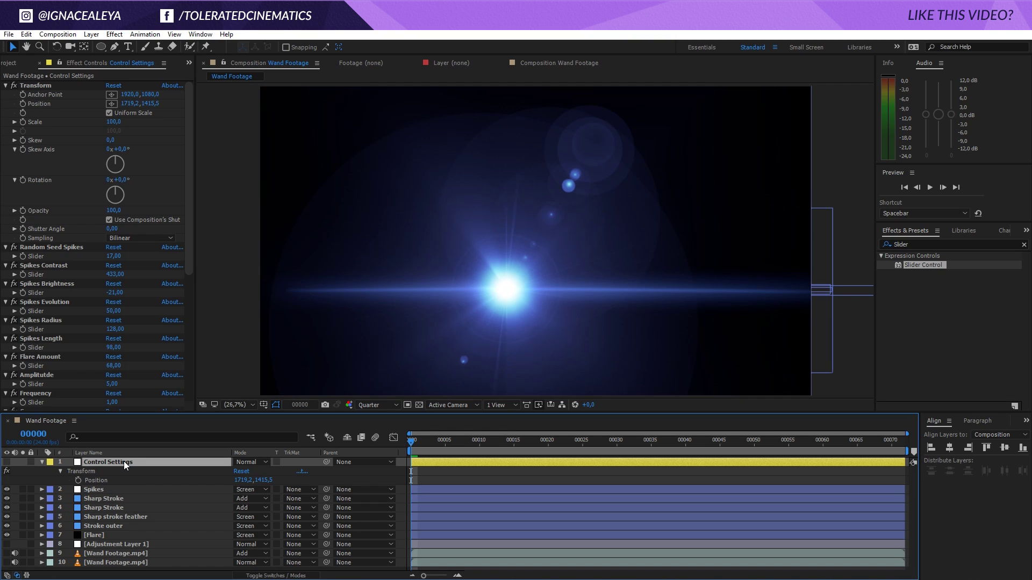
pyautogui.click(37, 86)
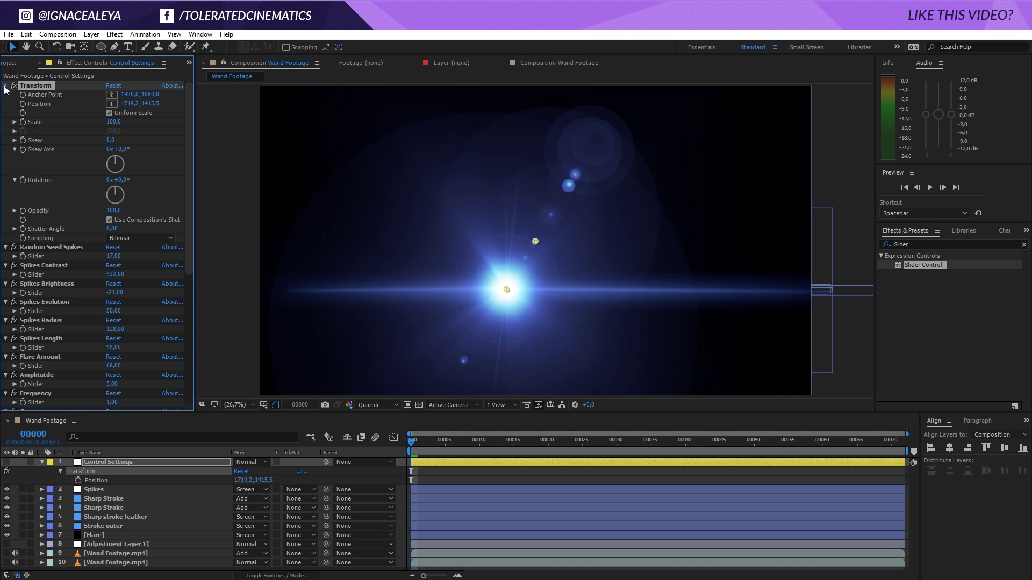
pyautogui.click(5, 86)
pyautogui.click(37, 94)
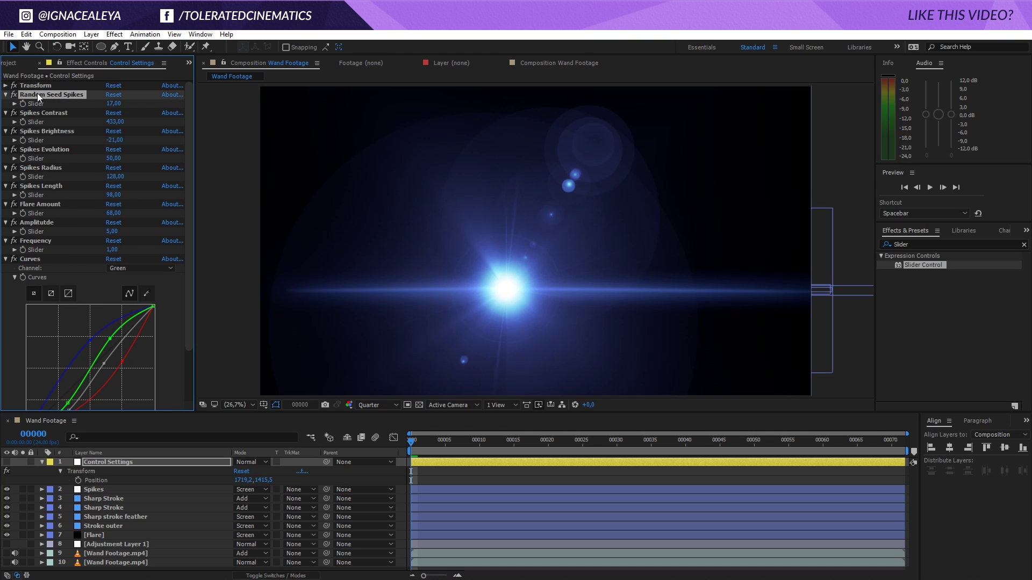
pyautogui.click(458, 440)
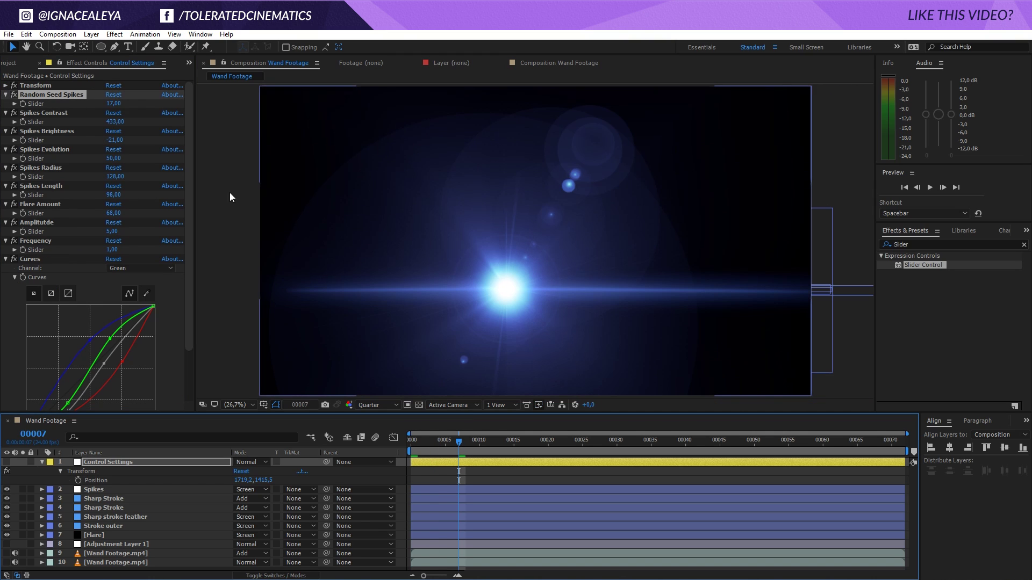
pyautogui.click(38, 86)
pyautogui.click(5, 86)
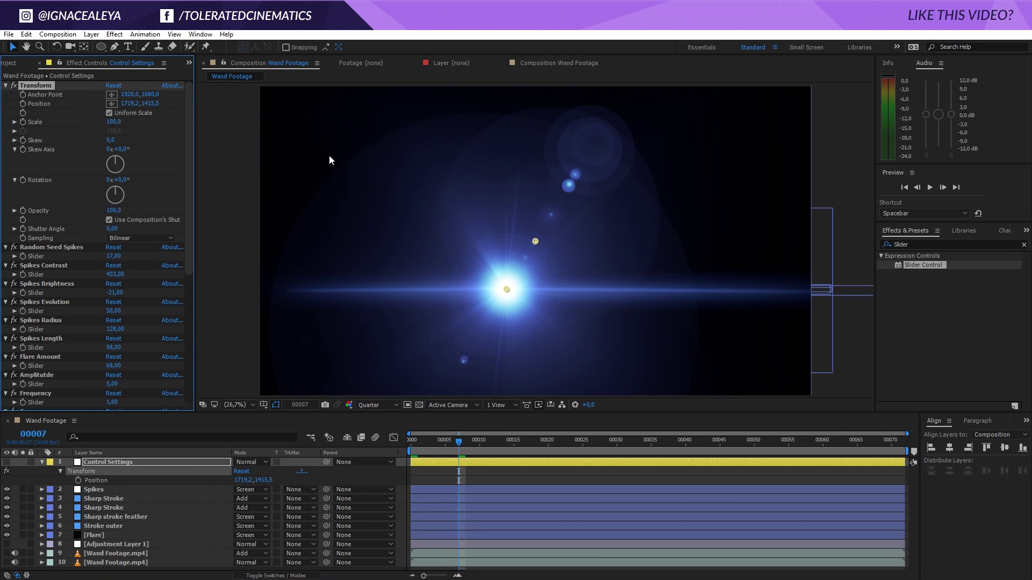
pyautogui.moveTo(512, 294); pyautogui.dragTo(643, 226)
pyautogui.click(8, 88)
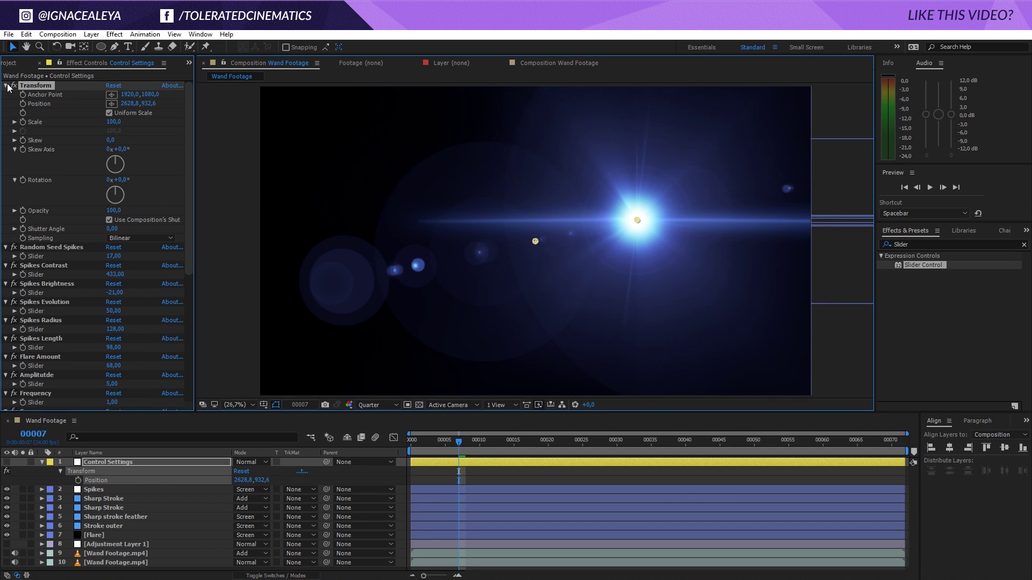
pyautogui.click(7, 86)
pyautogui.click(47, 93)
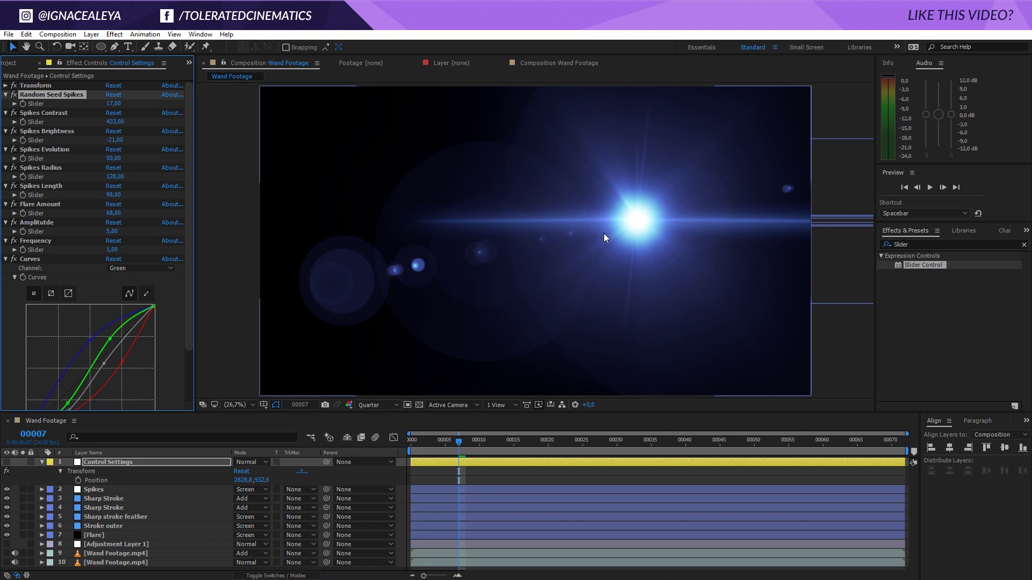
# Raise Random Seed Spikes from 17 to 26 using the Up Arrow.
pyautogui.click(112, 103)
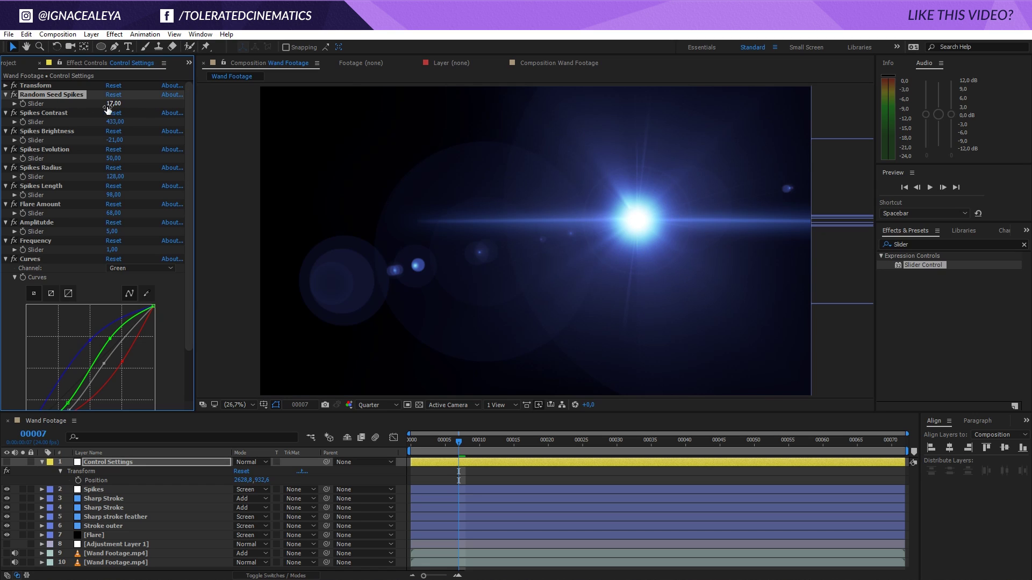
pyautogui.press('Up')
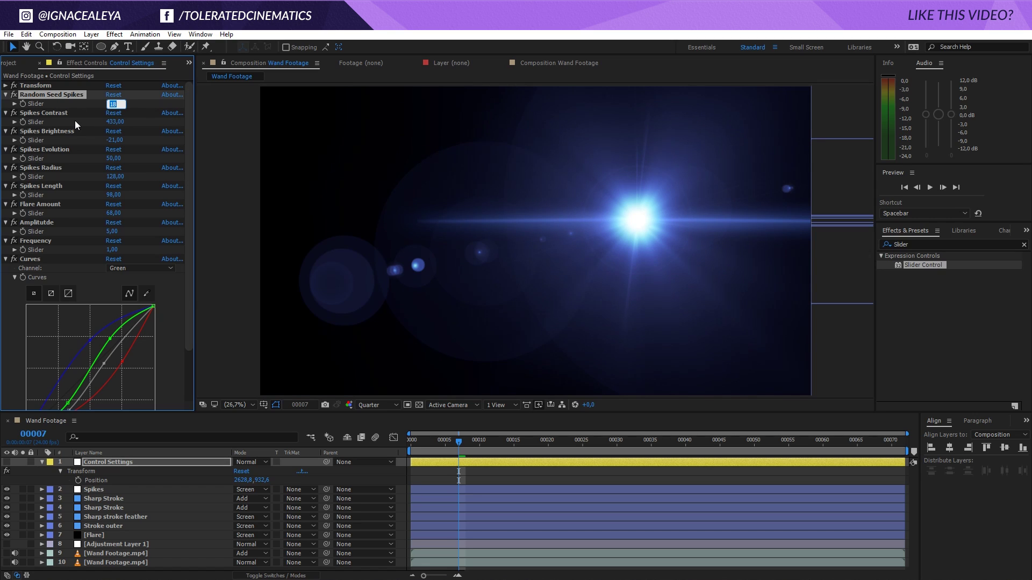
pyautogui.press('Up')
pyautogui.press('Up')
pyautogui.press('Up')
pyautogui.press('Up')
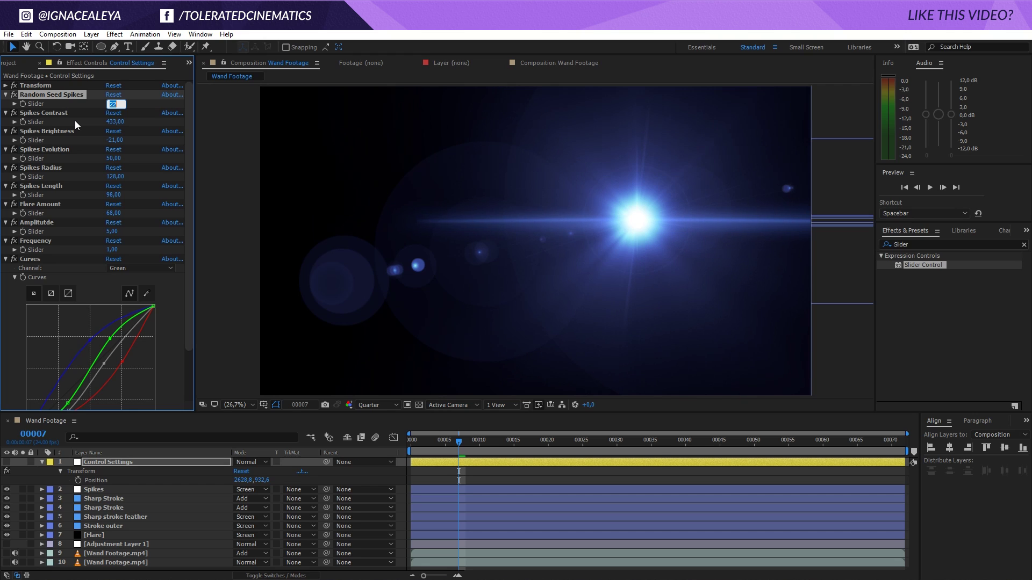
pyautogui.press('Up')
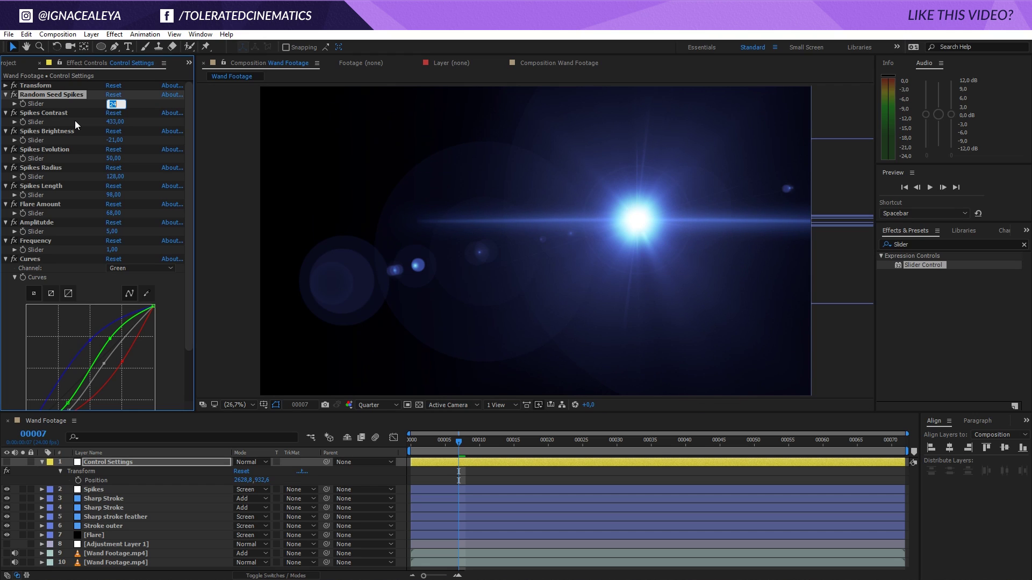
pyautogui.press('Up')
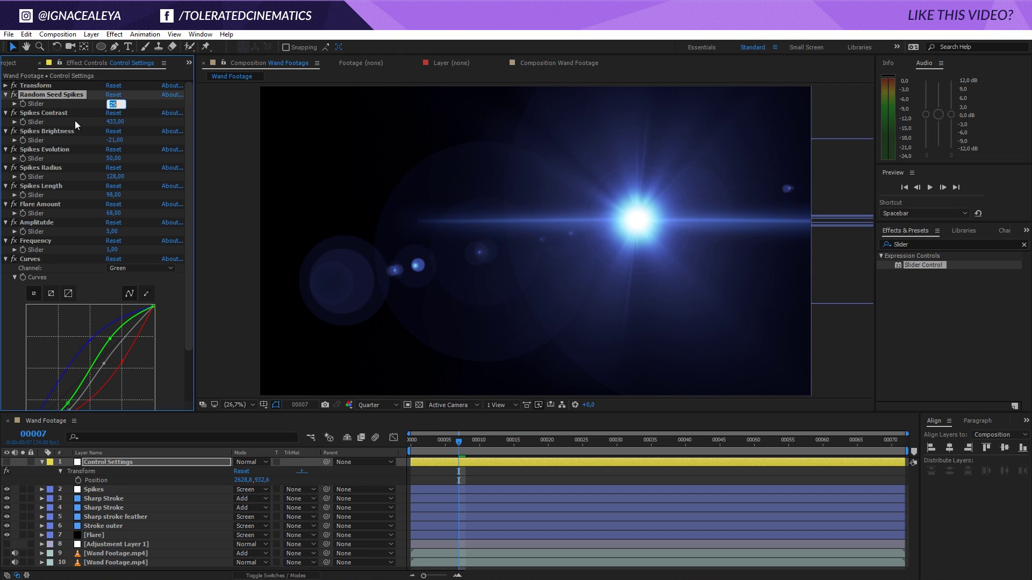
pyautogui.press('Up')
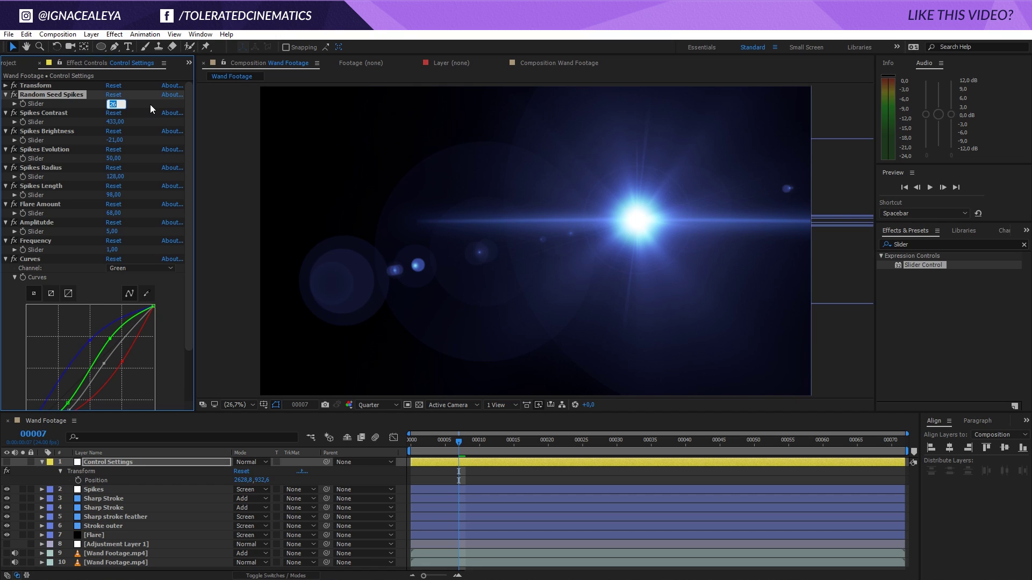
pyautogui.click(150, 104)
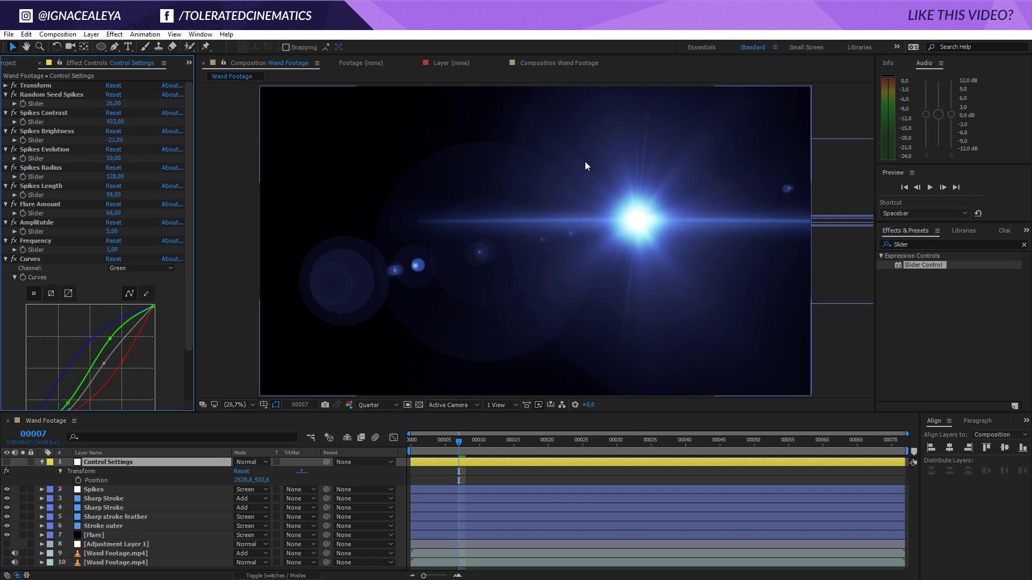
# Set Spikes Contrast to 500.
pyautogui.click(49, 113)
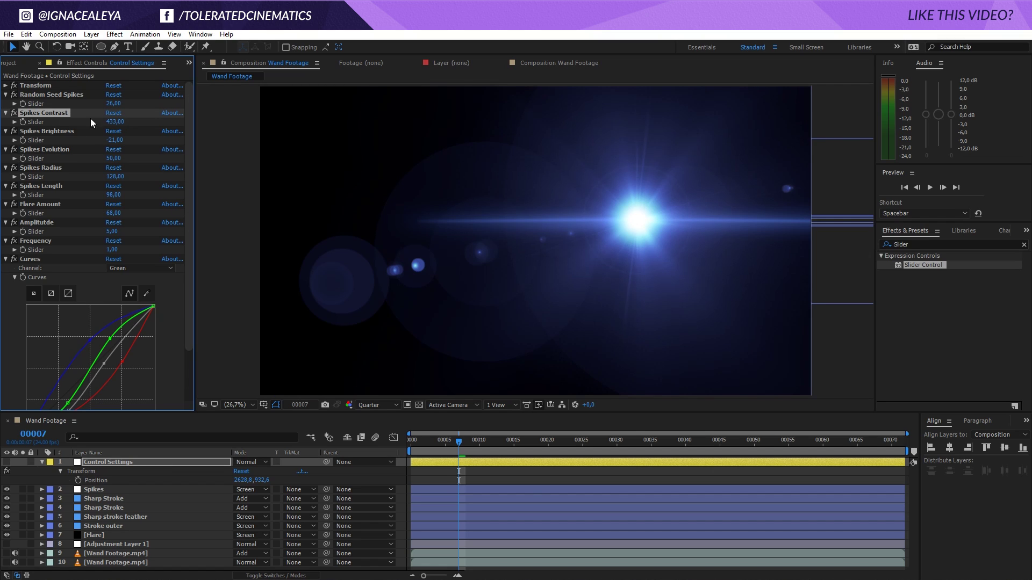
pyautogui.moveTo(116, 127); pyautogui.dragTo(218, 134)
pyautogui.click(115, 121)
pyautogui.write('100')
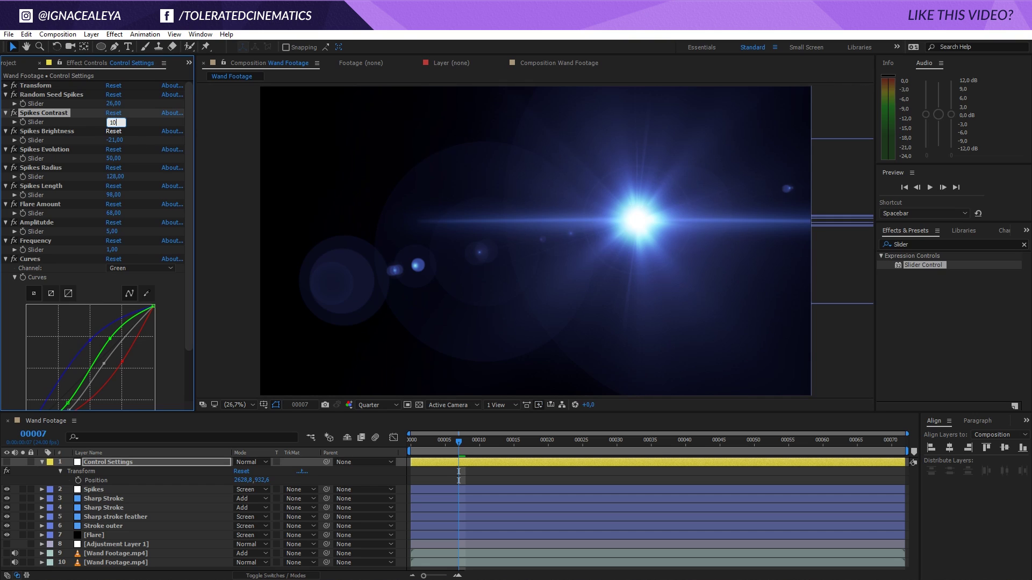
pyautogui.press('Return')
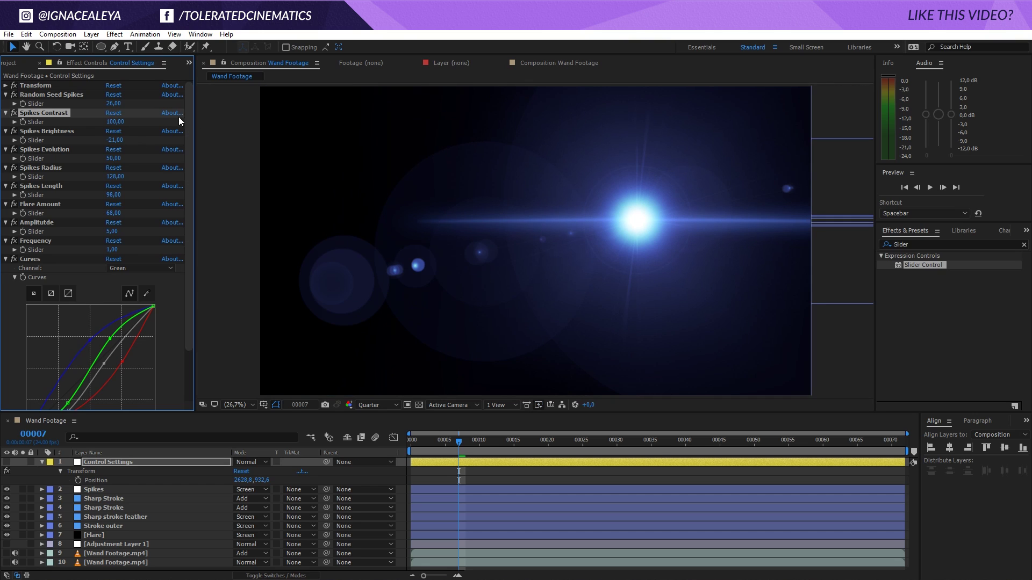
pyautogui.click(116, 122)
pyautogui.write('500')
pyautogui.press('Return')
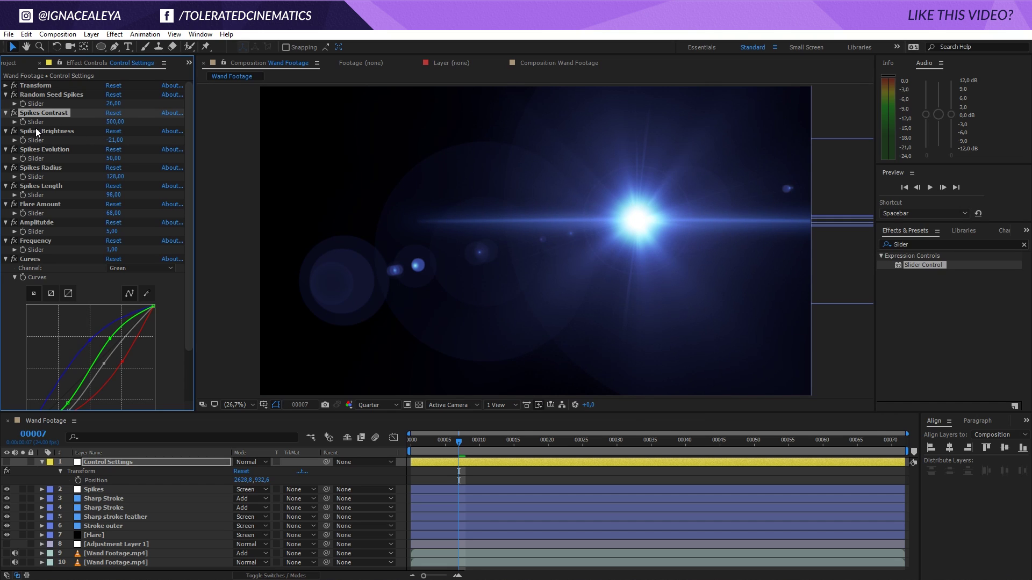
# Set Spikes Brightness to 0.
pyautogui.moveTo(114, 144)
pyautogui.mouseDown()
pyautogui.moveTo(104, 144)
pyautogui.moveTo(114, 142)
pyautogui.mouseUp()
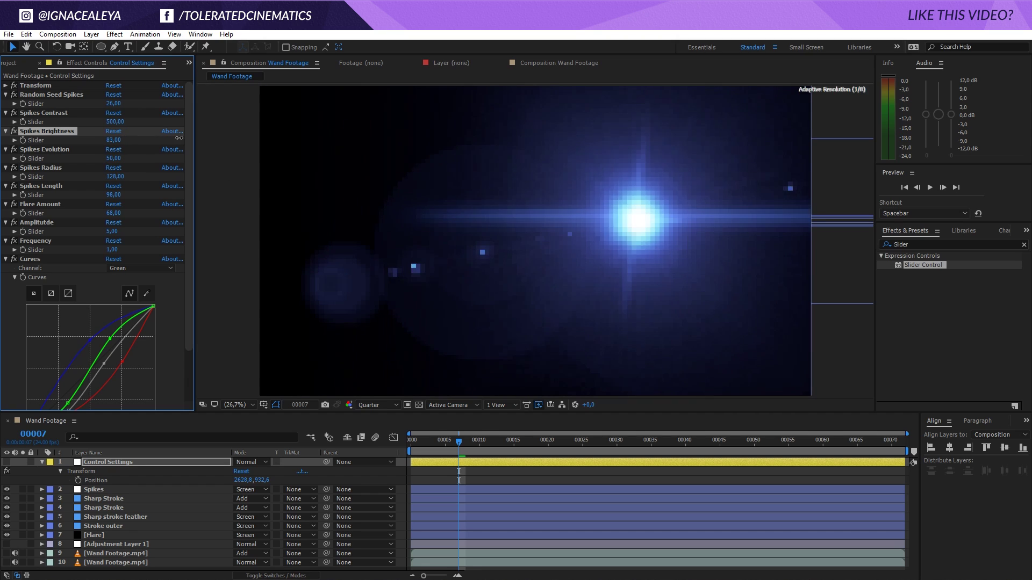
pyautogui.click(112, 139)
pyautogui.write('3')
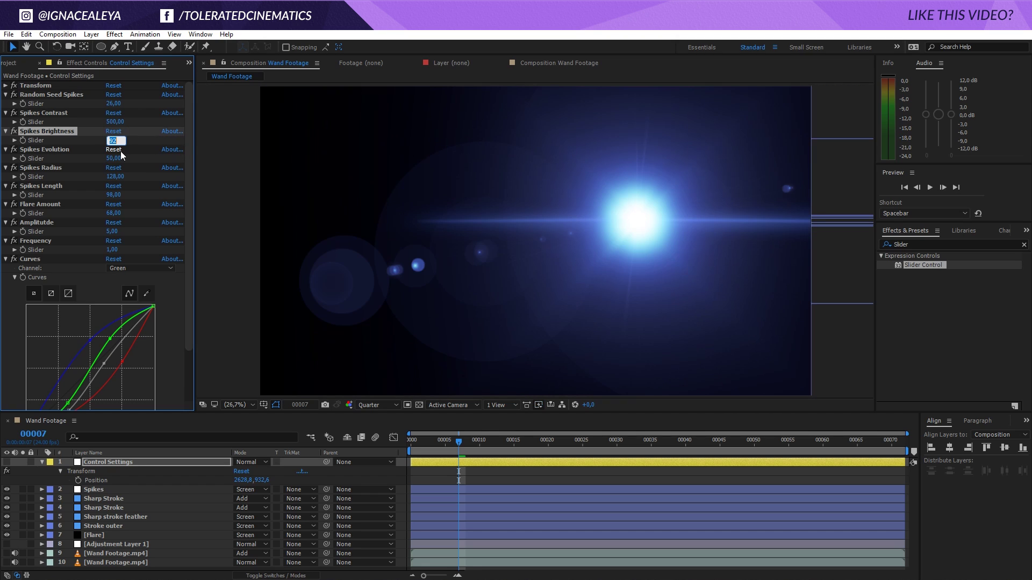
pyautogui.write('0')
pyautogui.press('Return')
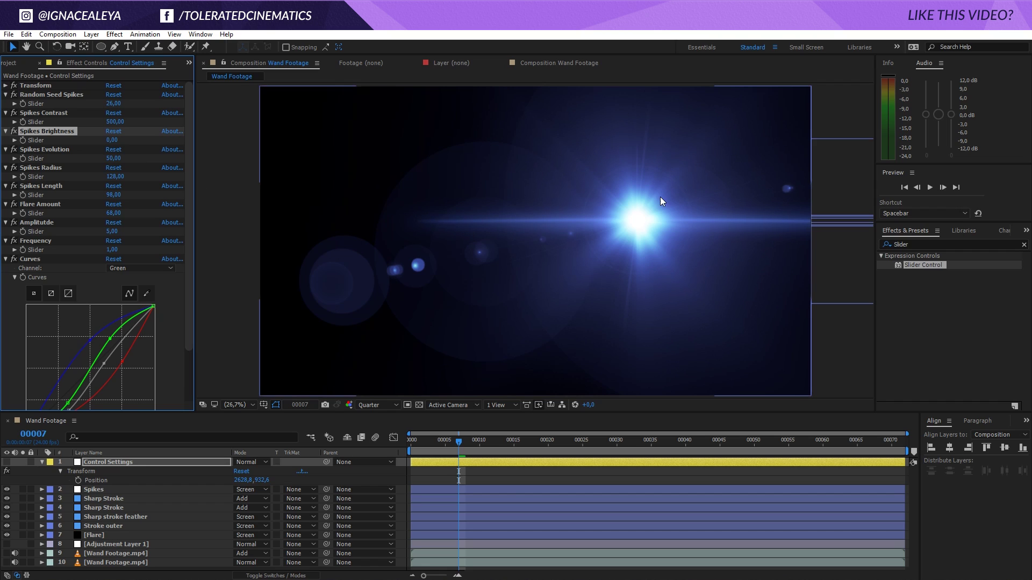
pyautogui.click(57, 150)
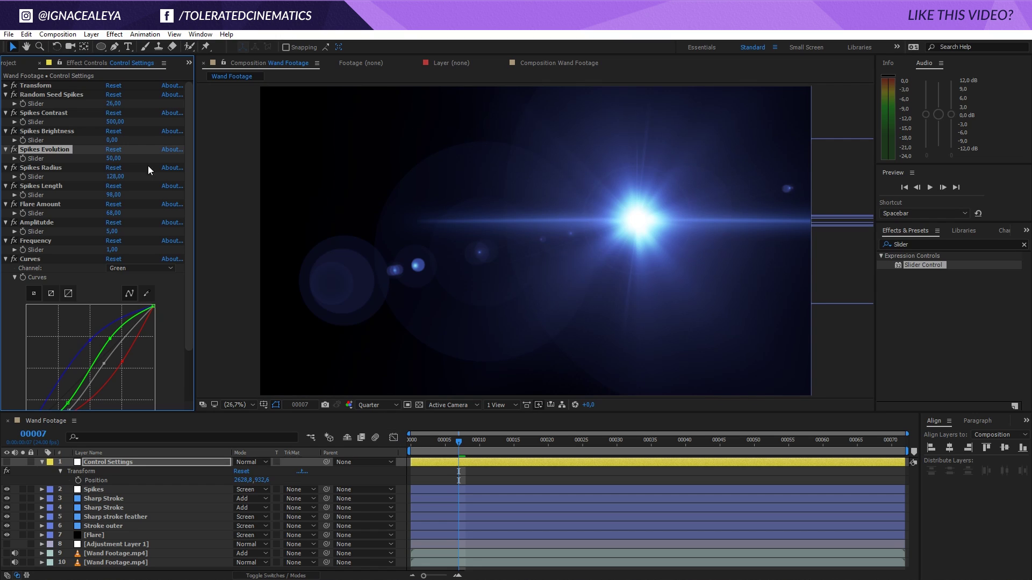
# Preview Spikes Evolution at 500, then return to frame 1 and set it to 50.
pyautogui.click(114, 159)
pyautogui.write('0')
pyautogui.press('Return')
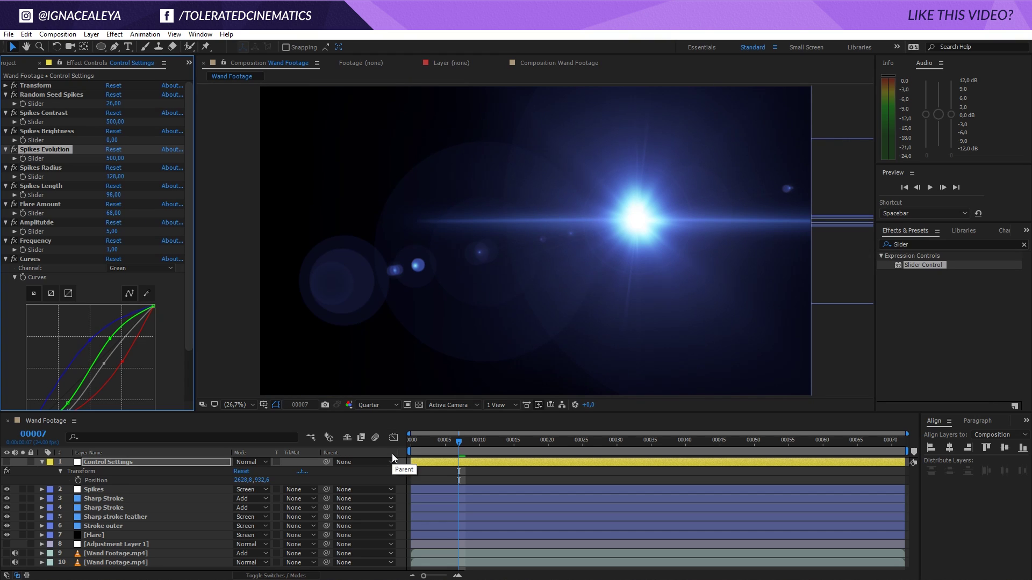
pyautogui.press('space')
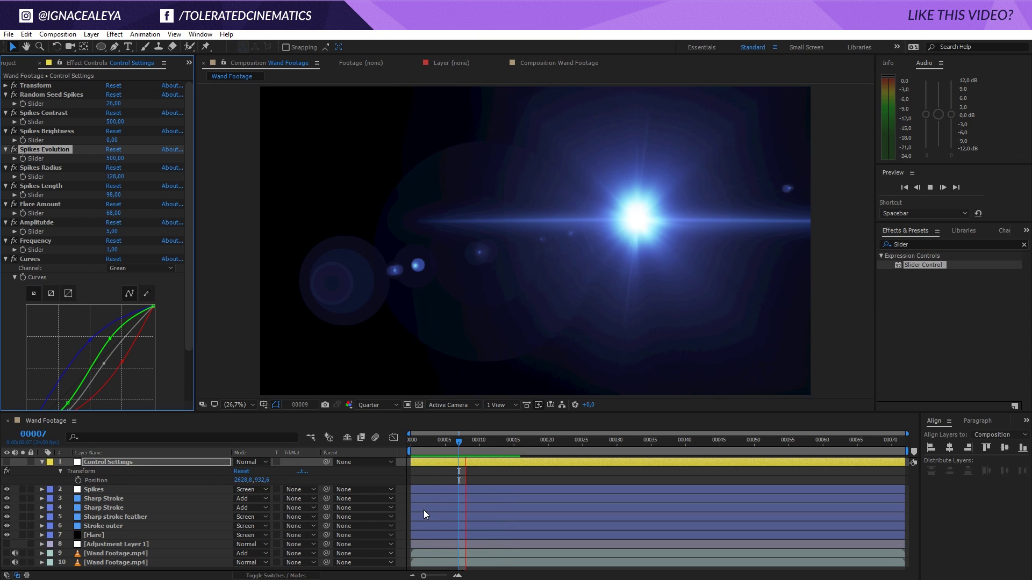
pyautogui.click(408, 444)
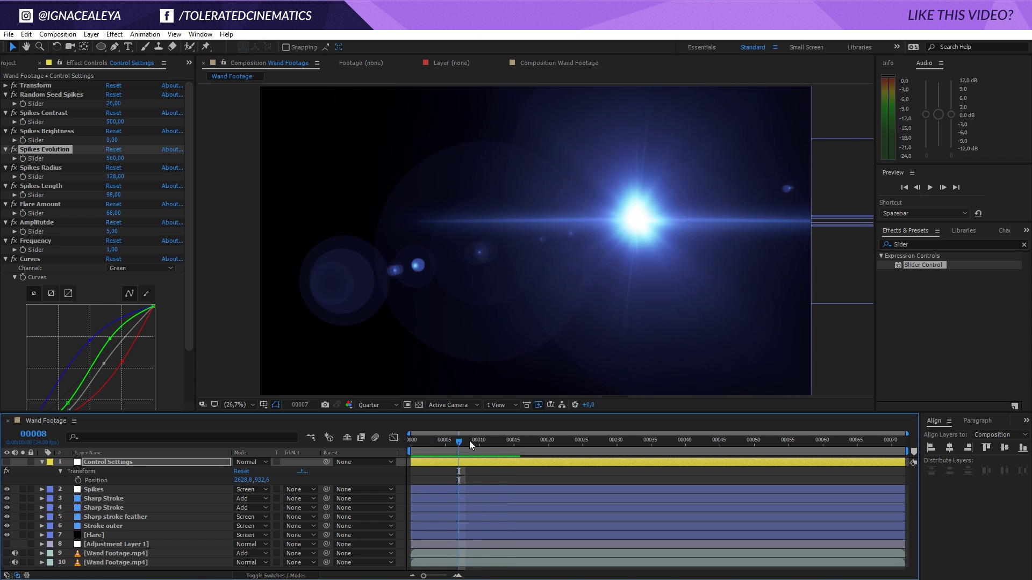
pyautogui.moveTo(469, 440); pyautogui.dragTo(418, 440)
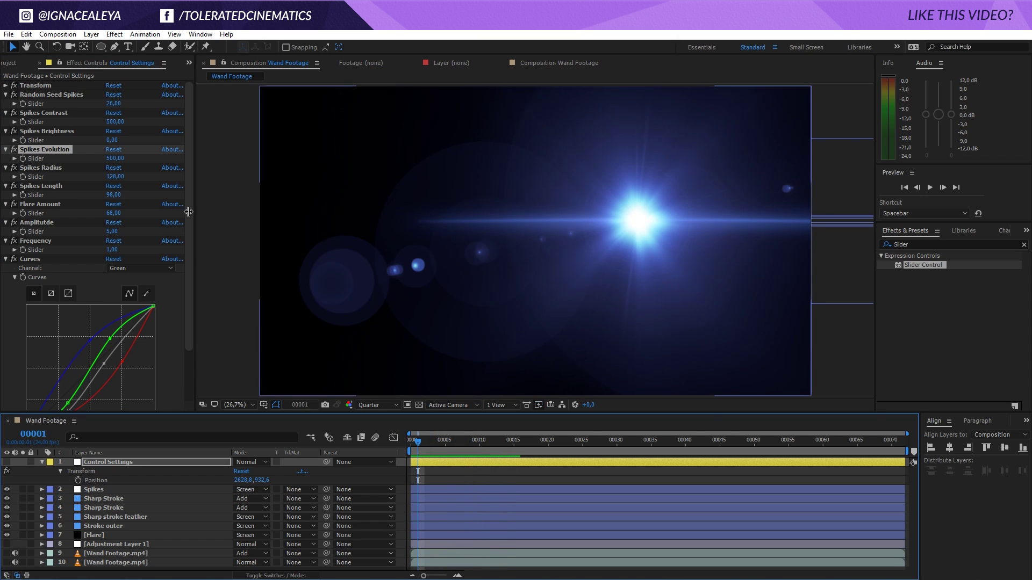
pyautogui.click(114, 158)
pyautogui.write('100')
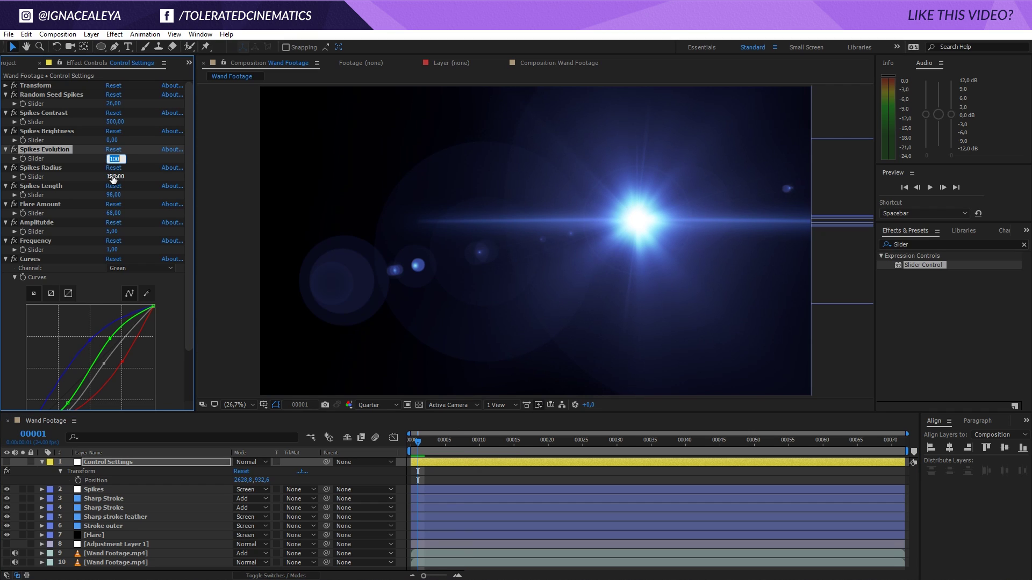
pyautogui.write('50')
pyautogui.press('Return')
# Scrub and type Spikes Radius values until it settles at 117.
pyautogui.click(53, 167)
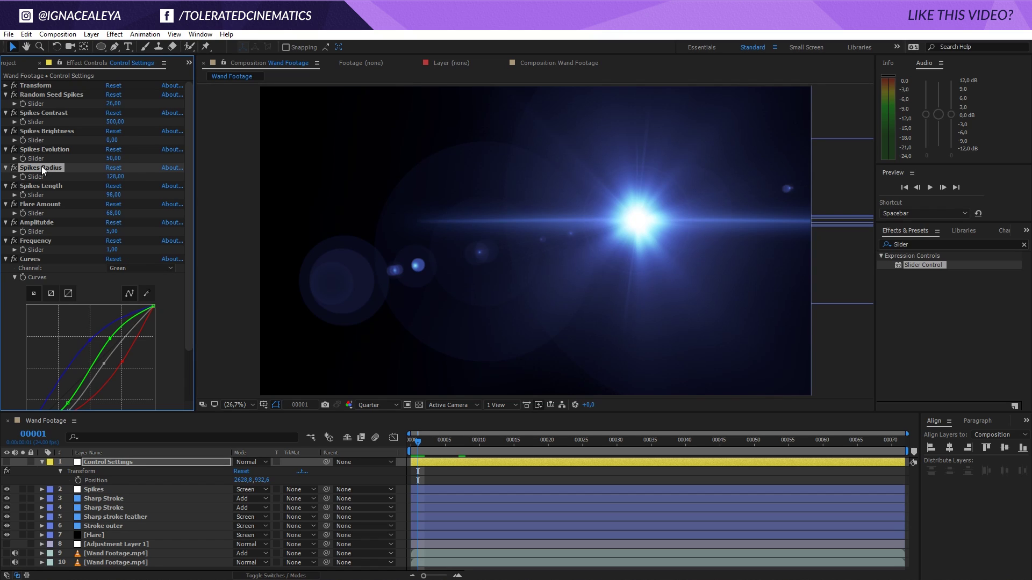
pyautogui.moveTo(114, 176); pyautogui.dragTo(200, 191)
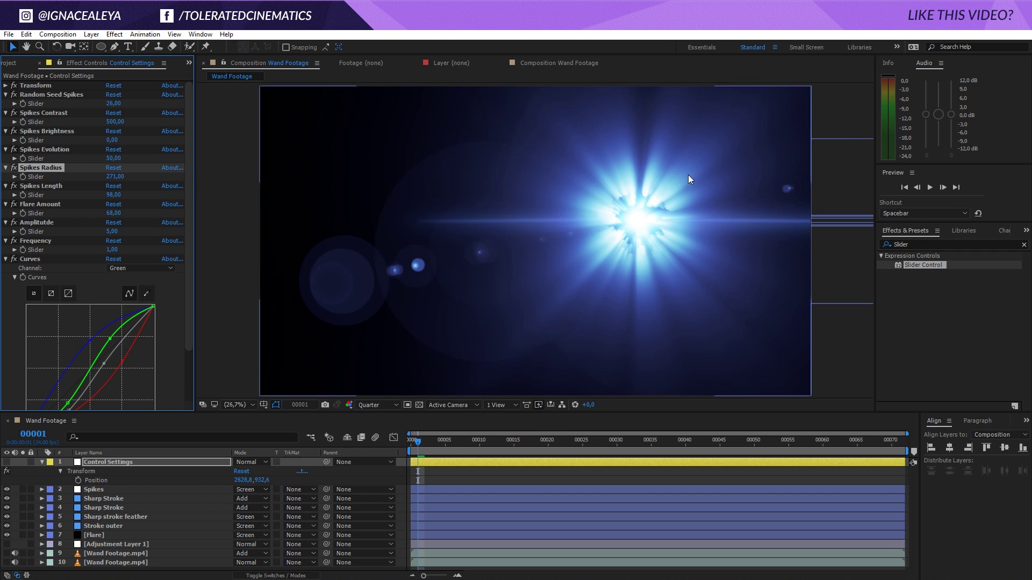
pyautogui.click(115, 176)
pyautogui.write('50')
pyautogui.press('Return')
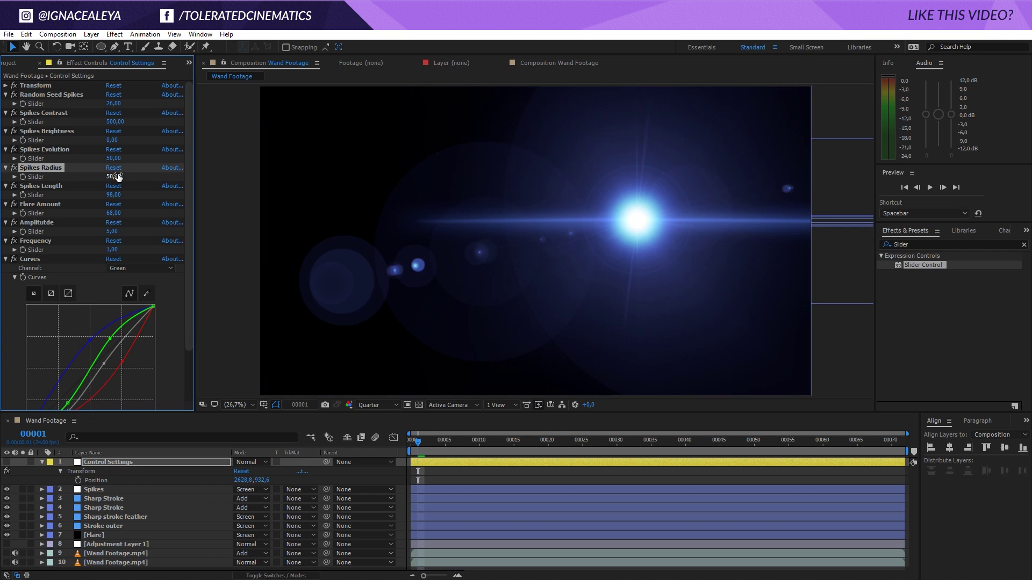
pyautogui.moveTo(117, 178)
pyautogui.mouseDown()
pyautogui.moveTo(165, 175)
pyautogui.moveTo(102, 183)
pyautogui.mouseUp()
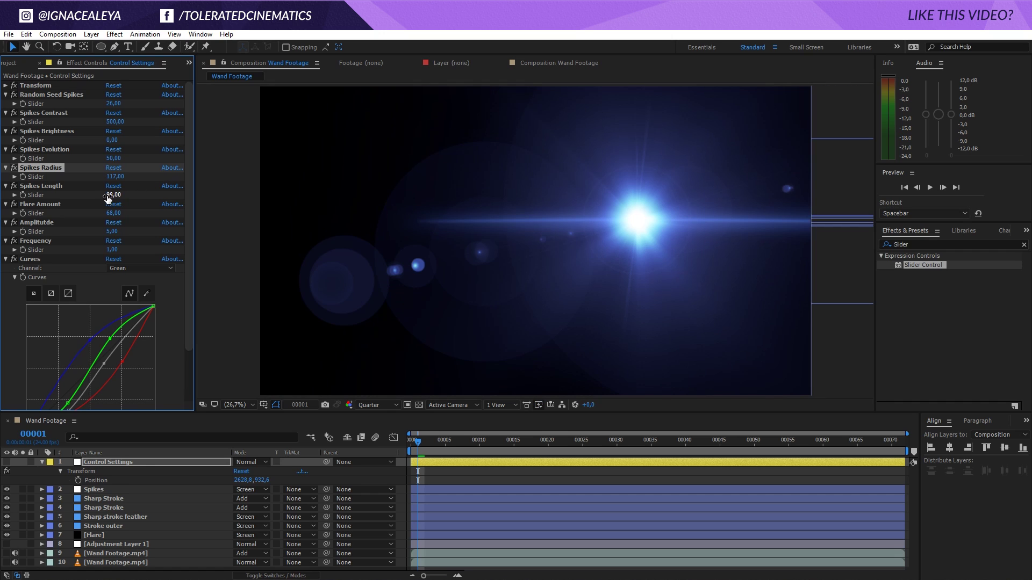
pyautogui.click(48, 186)
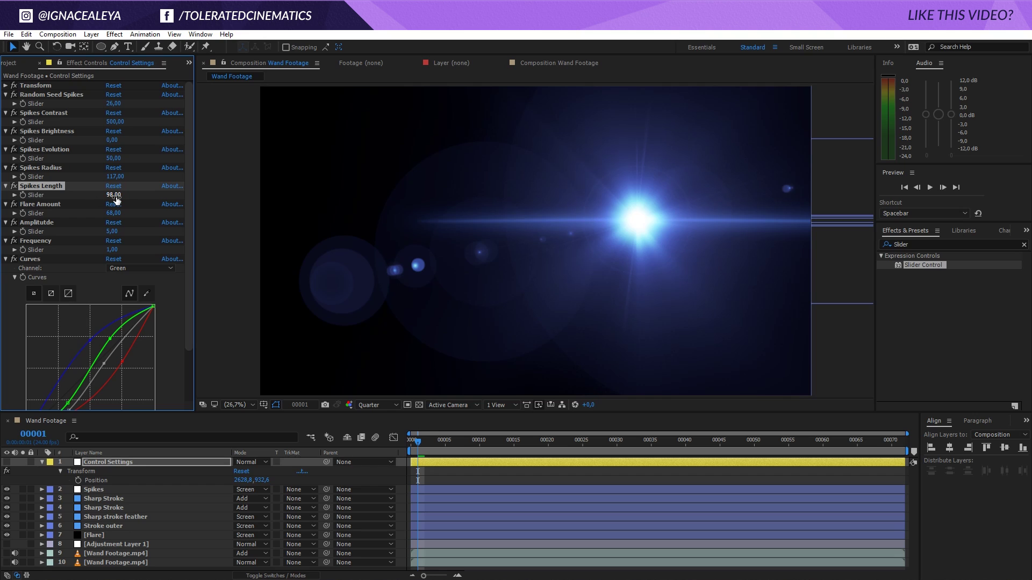
# Scrub Spikes Length to 104 and adjust Flare Amount, undoing an accidental change.
pyautogui.moveTo(116, 199); pyautogui.dragTo(149, 204)
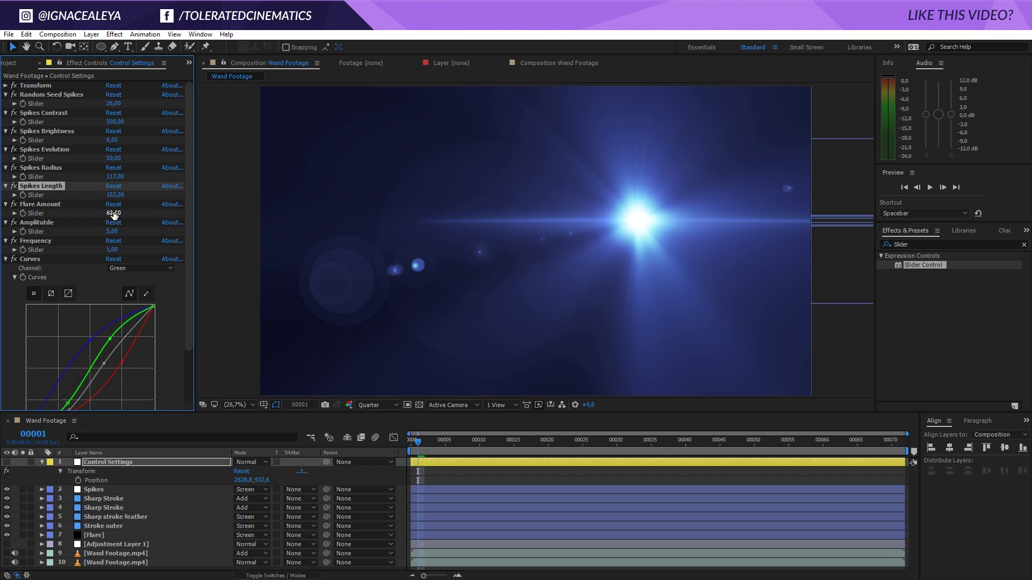
pyautogui.moveTo(112, 214); pyautogui.dragTo(155, 222)
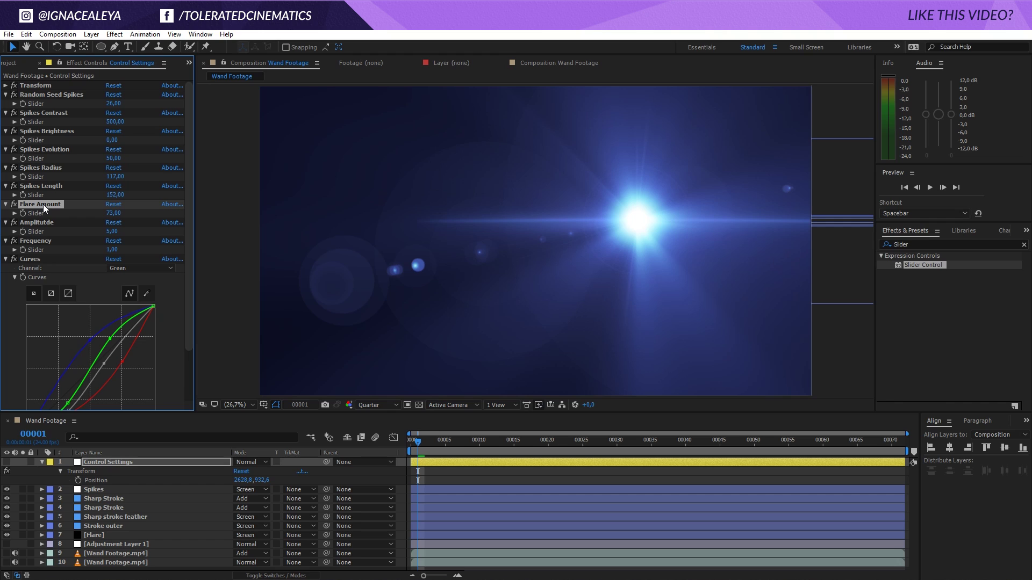
pyautogui.moveTo(119, 198); pyautogui.dragTo(87, 198)
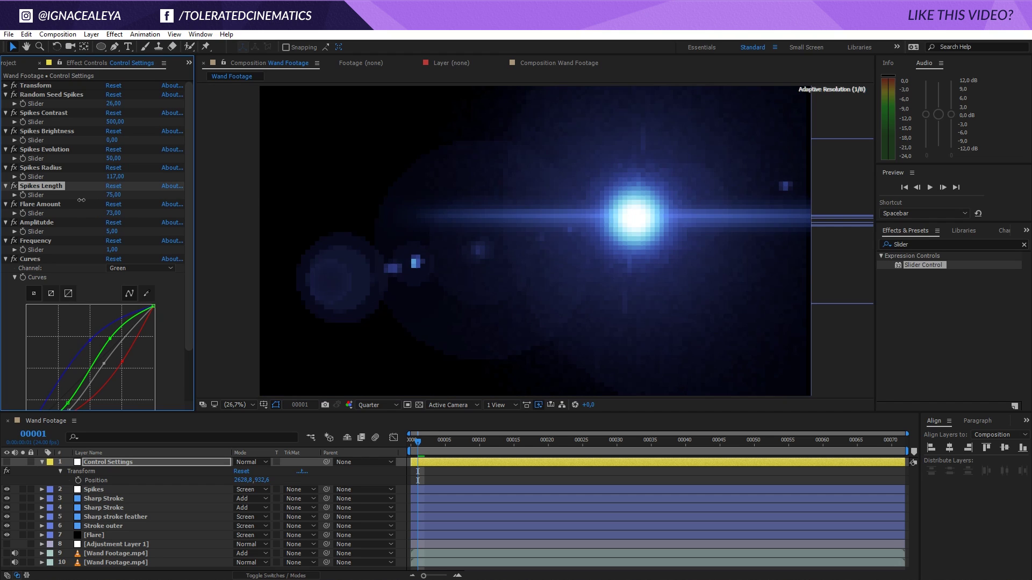
pyautogui.click(112, 205)
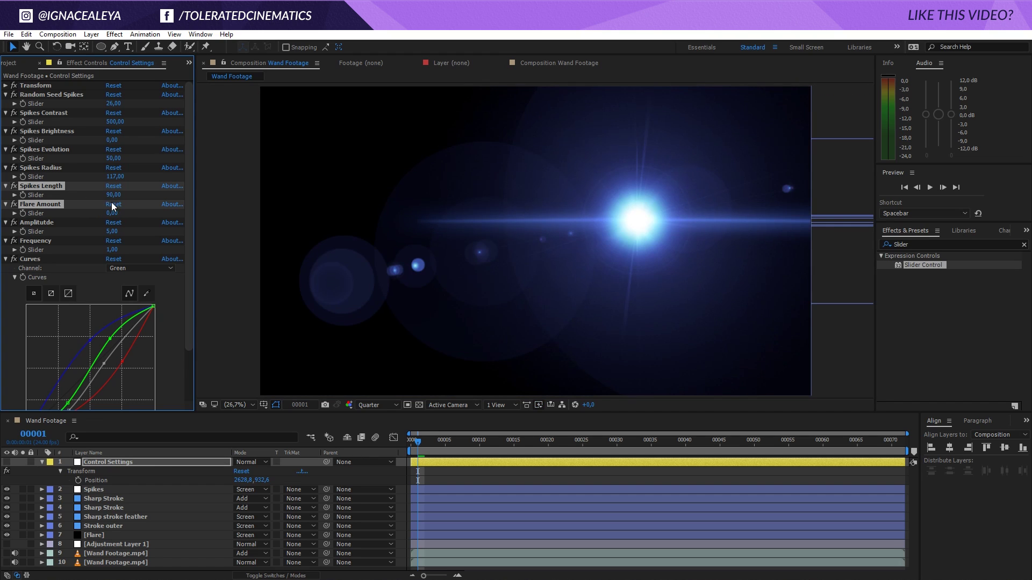
pyautogui.hotkey('ctrl', 'z')
pyautogui.hotkey('ctrl', 'z')
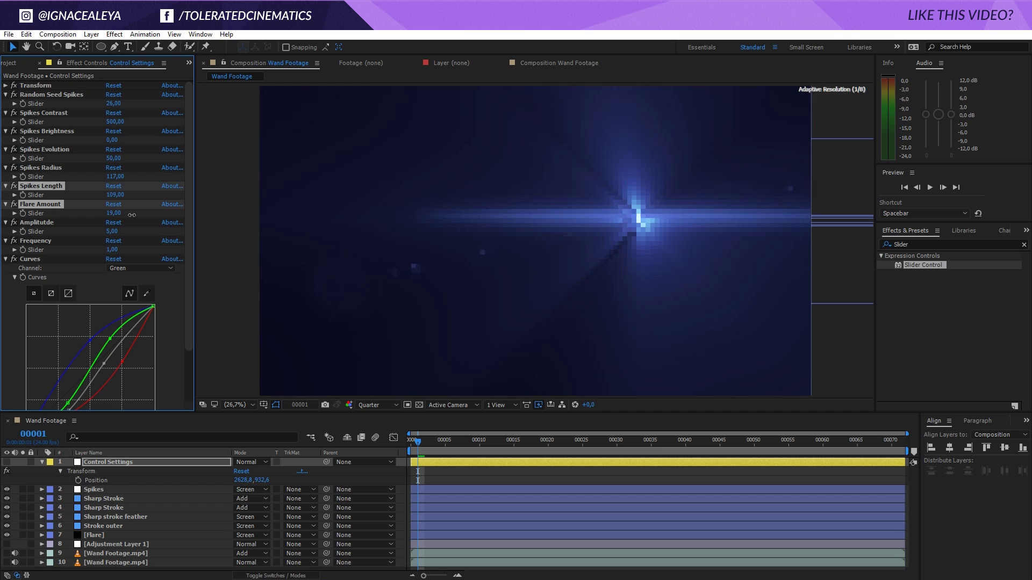
pyautogui.moveTo(109, 199)
pyautogui.mouseDown()
pyautogui.moveTo(131, 204)
pyautogui.moveTo(100, 198)
pyautogui.moveTo(176, 203)
pyautogui.moveTo(71, 204)
pyautogui.moveTo(91, 201)
pyautogui.mouseUp()
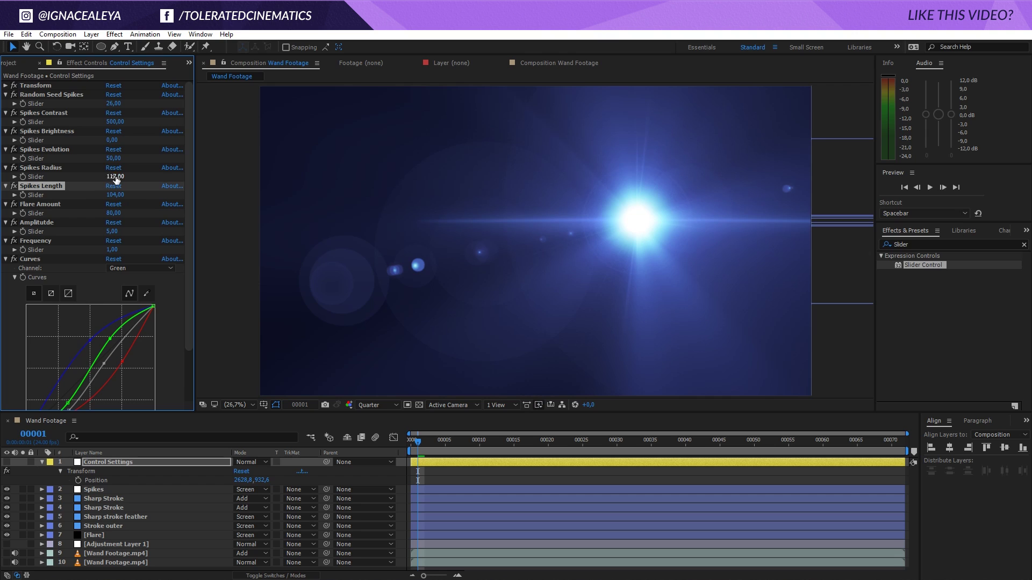
# Set Spikes Radius to 70 and scrub Spikes Contrast up to 720.
pyautogui.click(115, 177)
pyautogui.write('70')
pyautogui.press('Return')
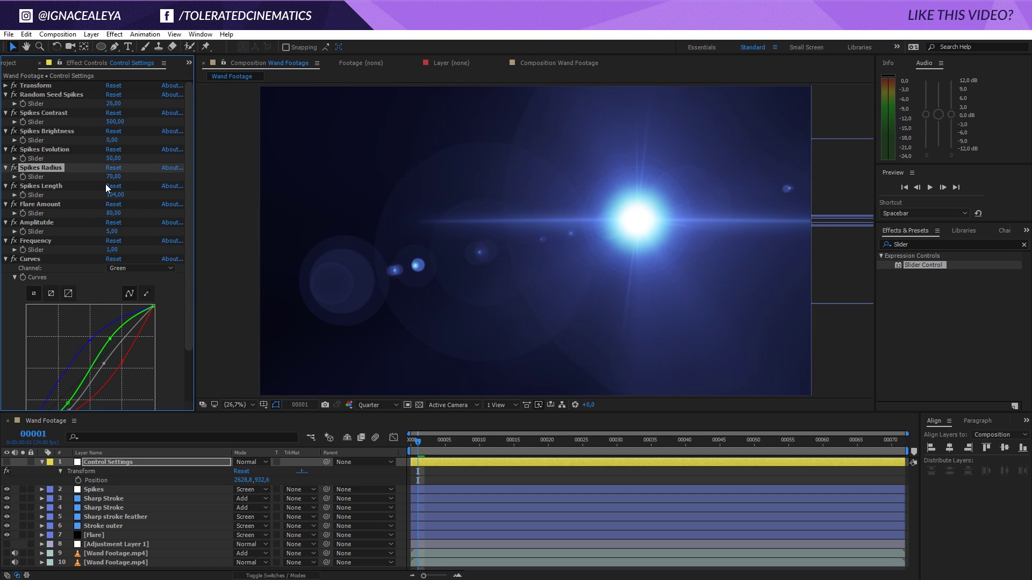
pyautogui.moveTo(114, 121); pyautogui.dragTo(236, 129)
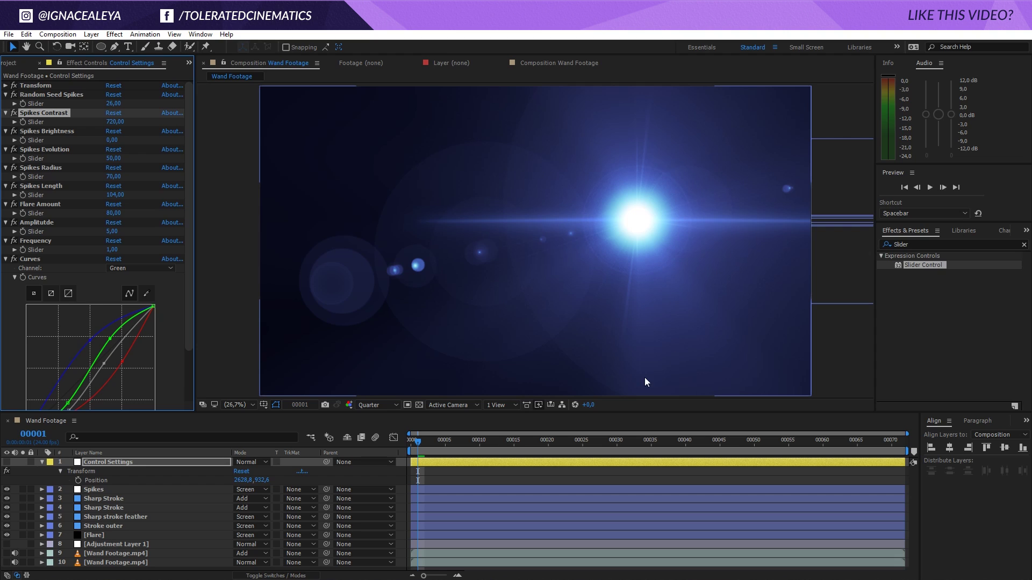
# Set Flare Amount to 50, then scrub it higher to enlarge the central glow.
pyautogui.click(34, 204)
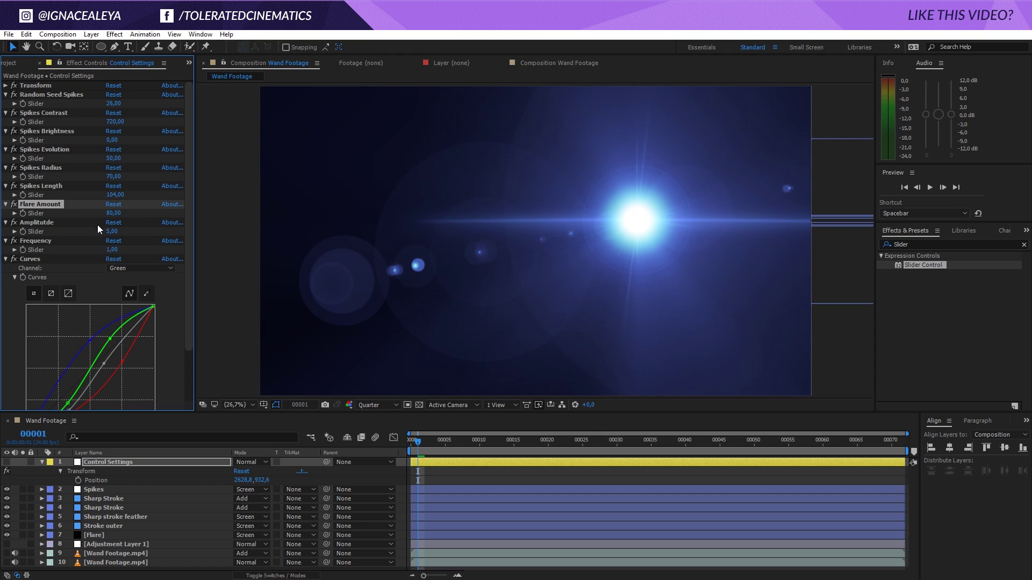
pyautogui.click(113, 214)
pyautogui.write('50')
pyautogui.press('Return')
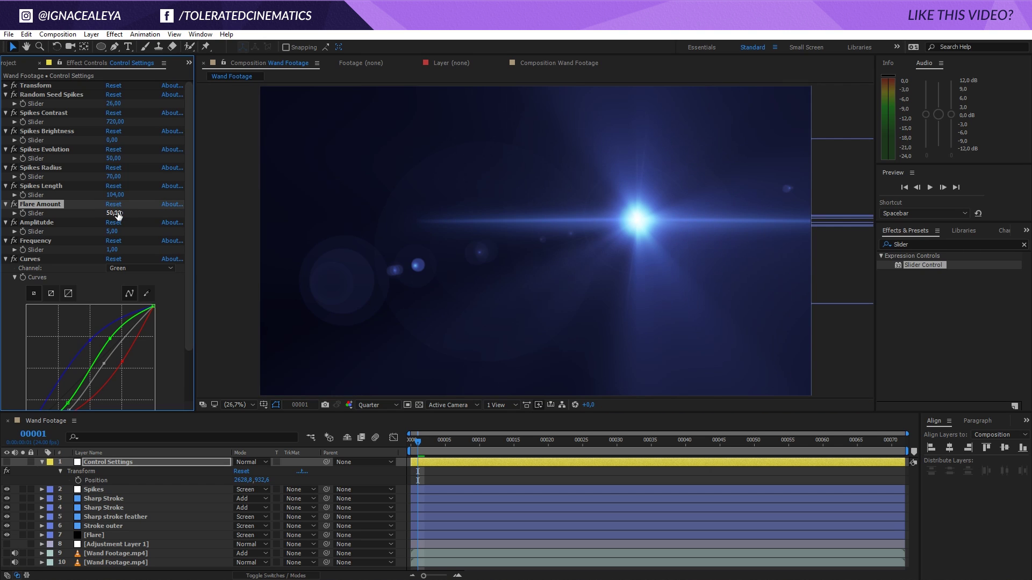
pyautogui.moveTo(113, 214); pyautogui.dragTo(150, 213)
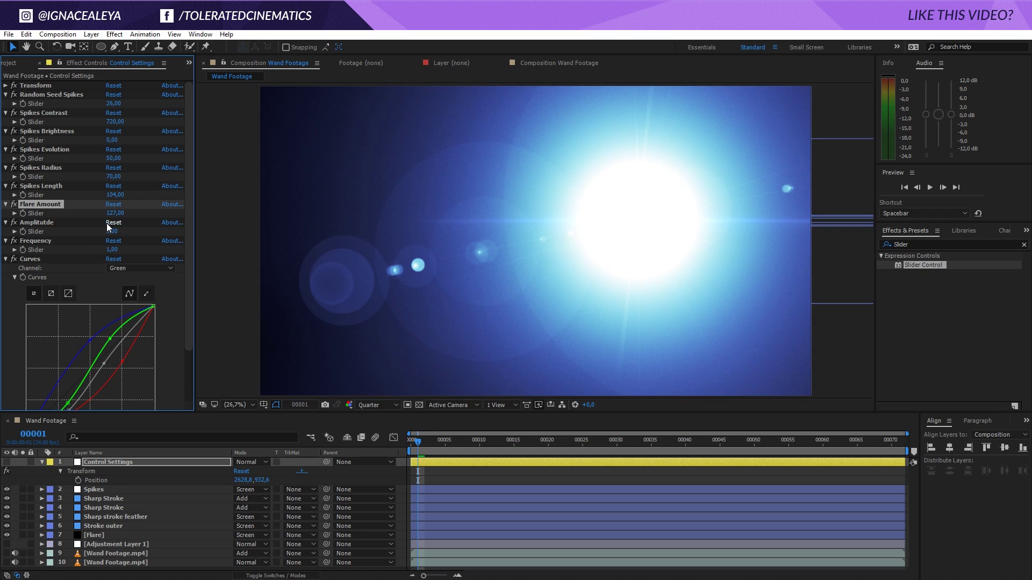
pyautogui.click(114, 213)
pyautogui.write('50')
pyautogui.press('Return')
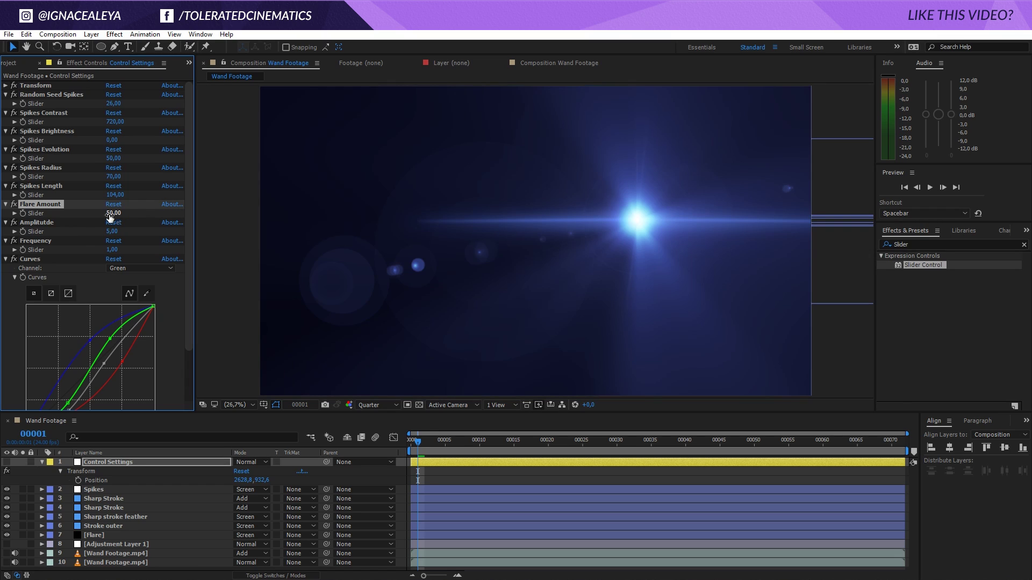
pyautogui.click(51, 222)
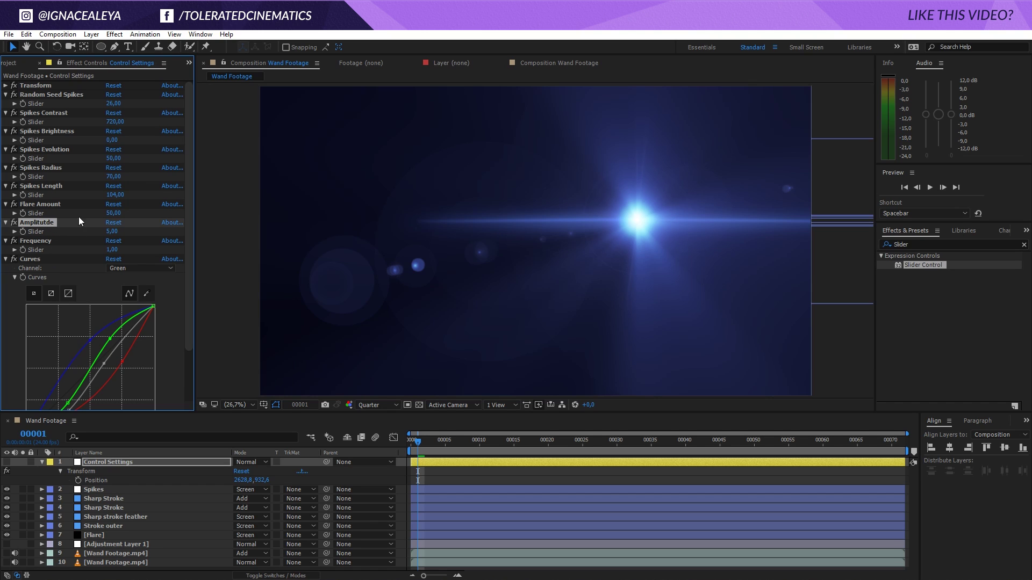
pyautogui.click(55, 207)
pyautogui.moveTo(113, 216); pyautogui.dragTo(112, 219)
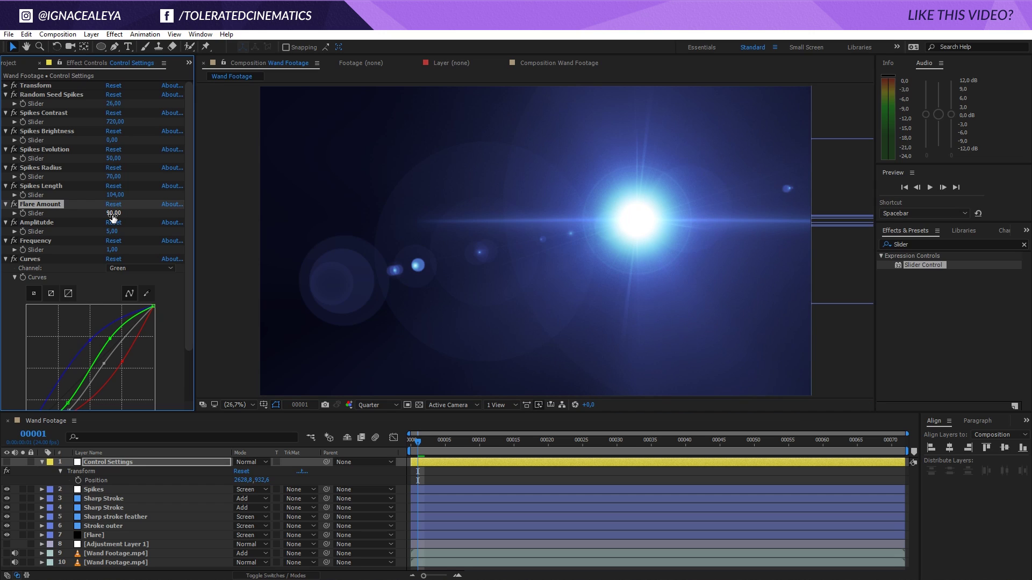
# Set Amplitude to 50 and Frequency to 20.
pyautogui.click(59, 225)
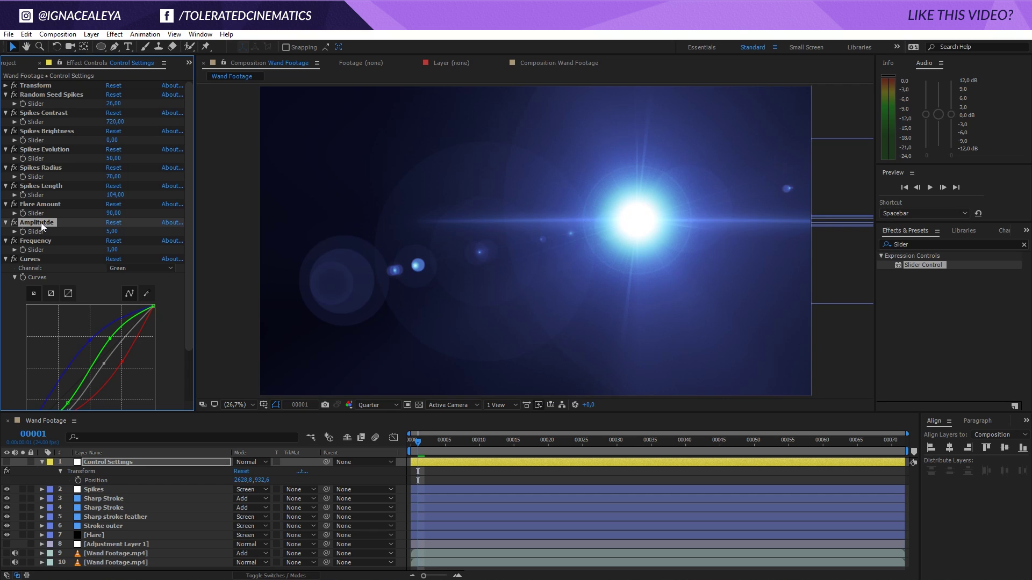
pyautogui.click(112, 231)
pyautogui.write('50')
pyautogui.press('Return')
pyautogui.click(39, 240)
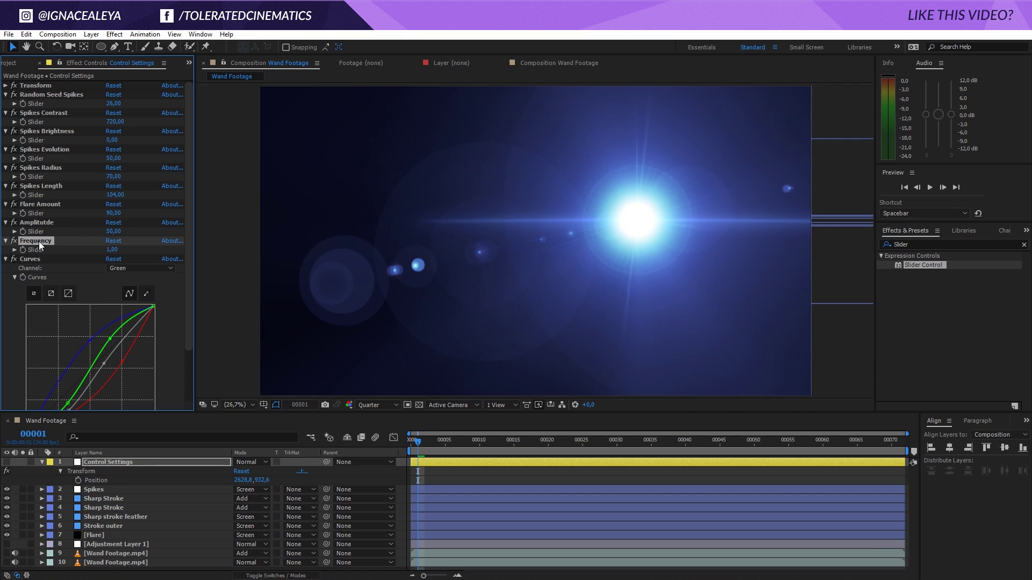
pyautogui.click(110, 250)
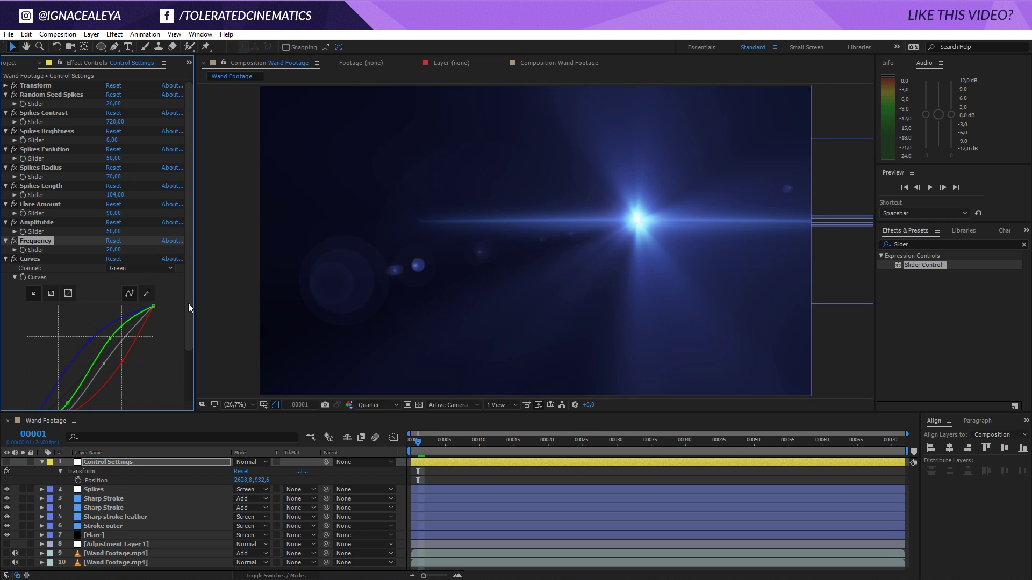
pyautogui.click(442, 478)
# Preview the flare animation and scrub through frames to watch the flicker.
pyautogui.press('space')
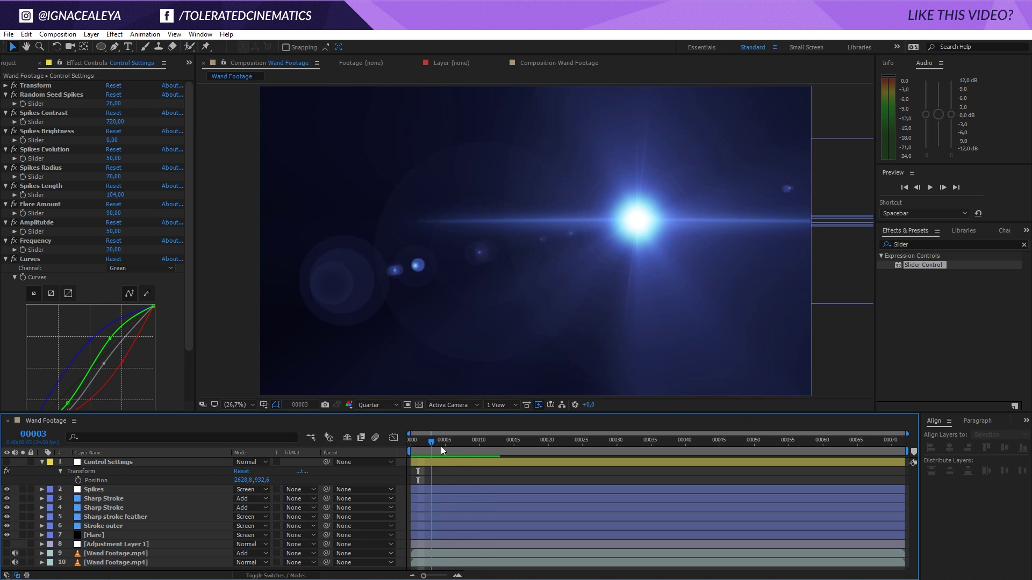
pyautogui.click(408, 450)
pyautogui.moveTo(407, 451); pyautogui.dragTo(425, 471)
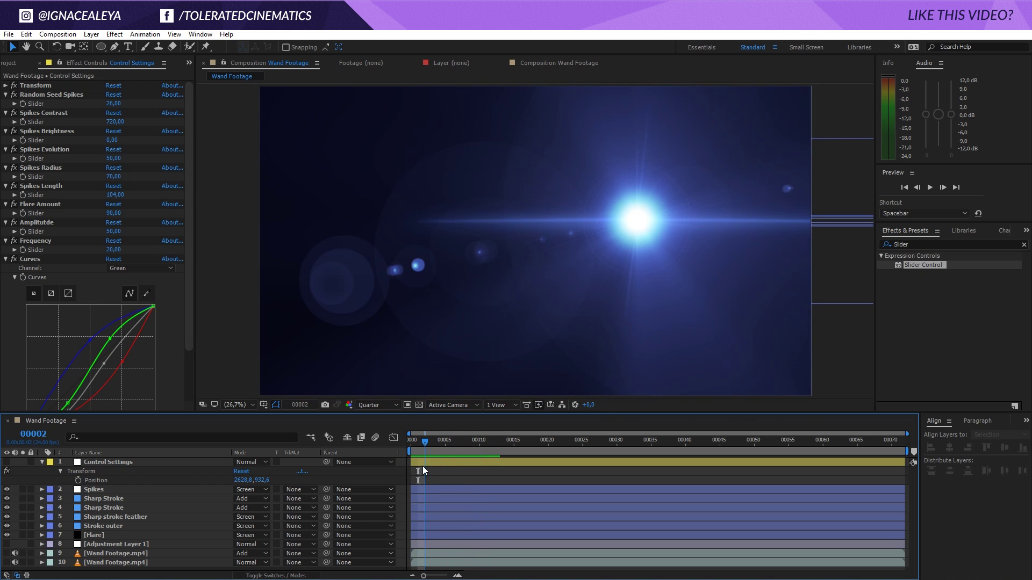
# Reset Curves to straight lines, then bend the RGB curve downward to darken the shadows.
pyautogui.click(33, 259)
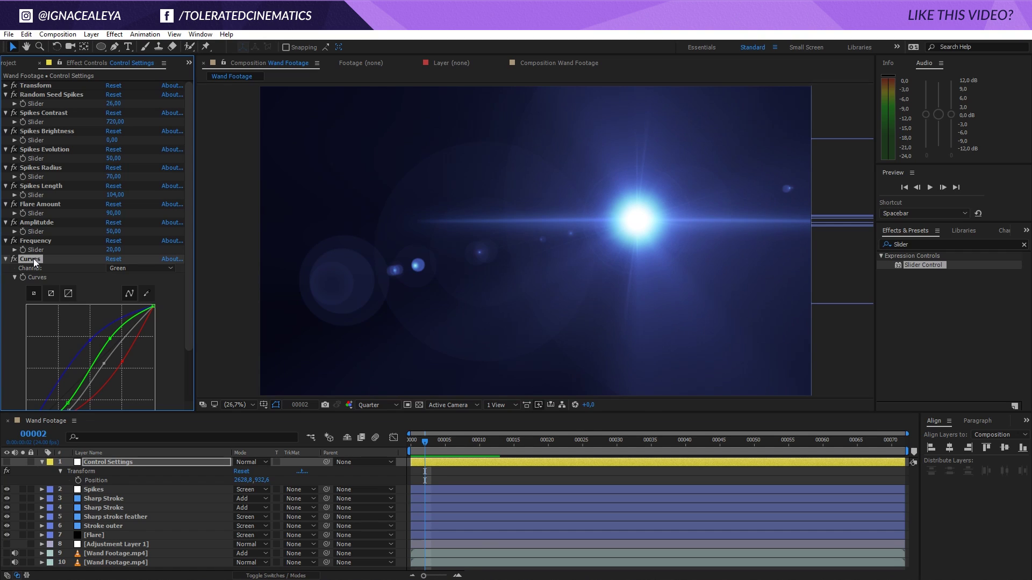
pyautogui.scroll(-3, 14, 314)
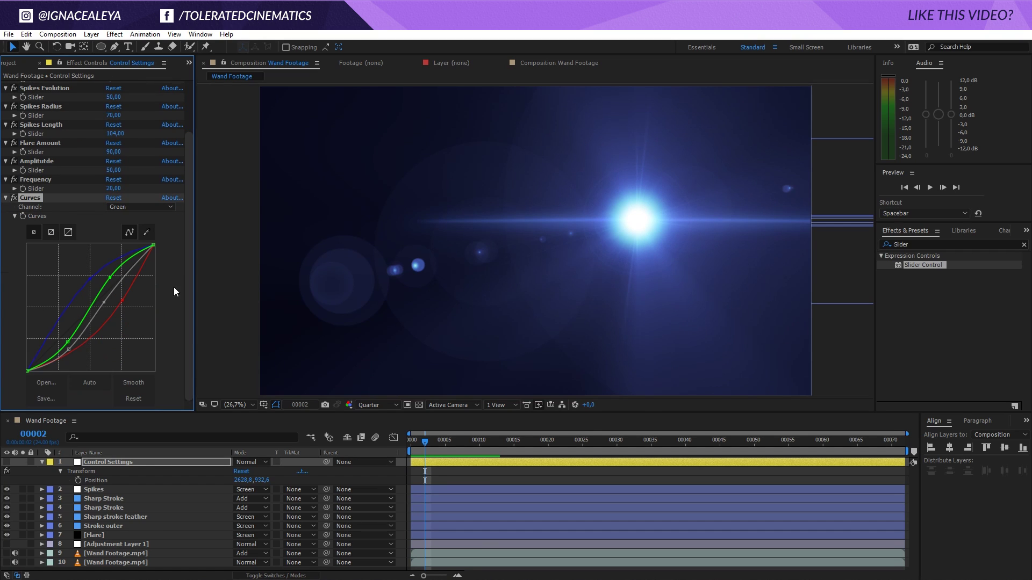
pyautogui.click(112, 197)
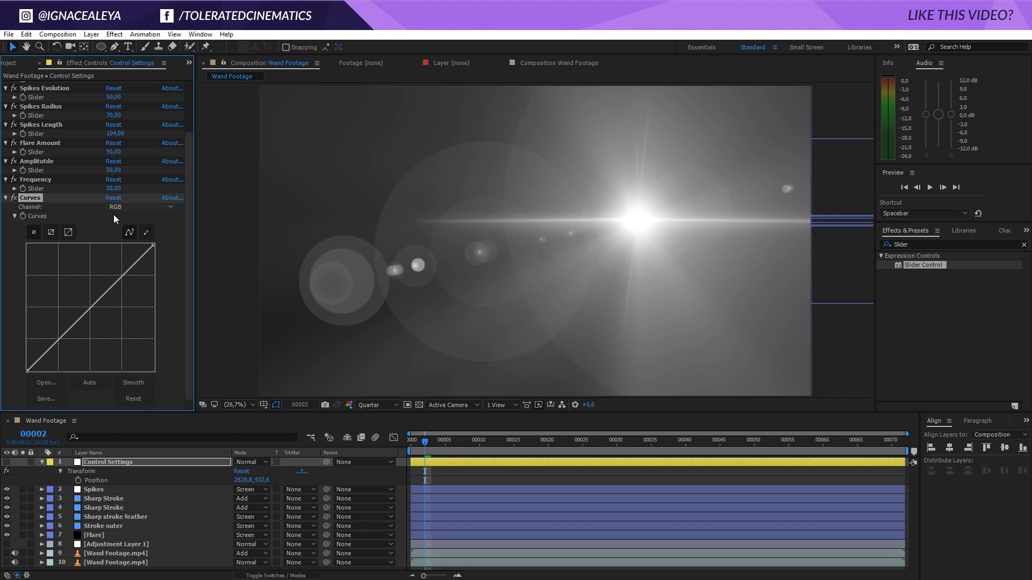
pyautogui.moveTo(57, 341); pyautogui.dragTo(108, 293)
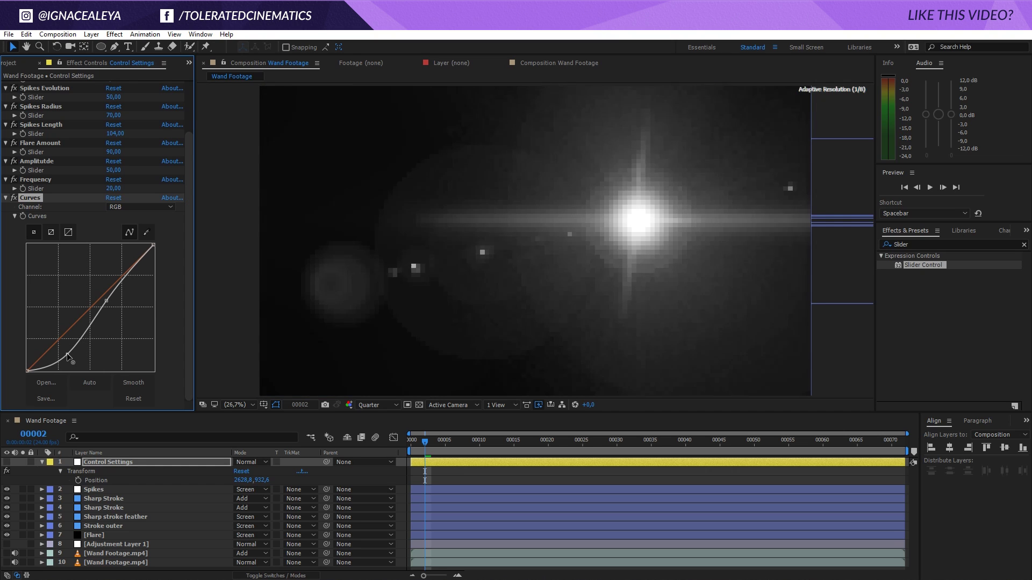
pyautogui.moveTo(68, 350); pyautogui.dragTo(67, 353)
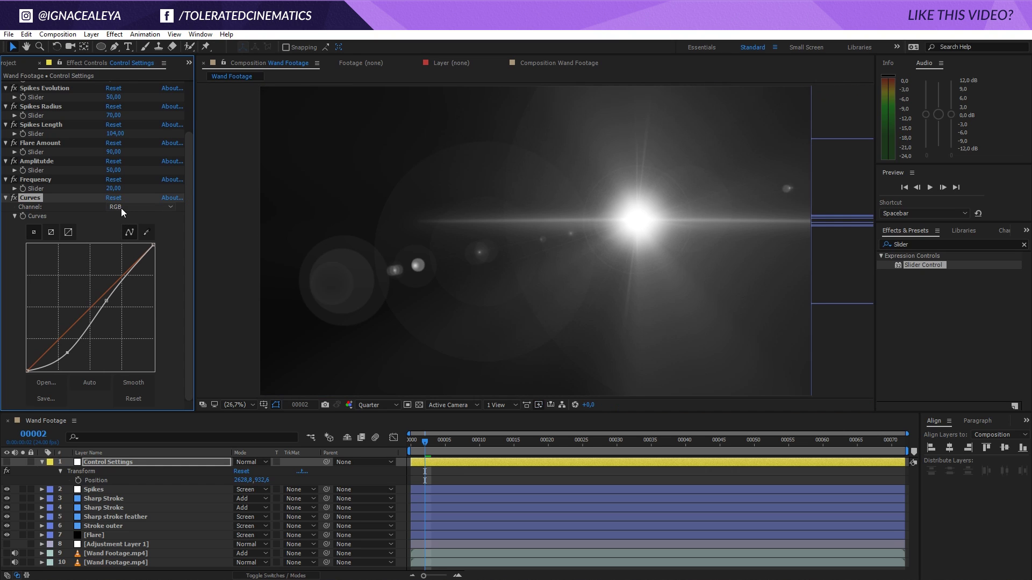
# In Curves, raise the Red channel curve and lower the Blue channel curve.
pyautogui.click(121, 207)
pyautogui.click(135, 229)
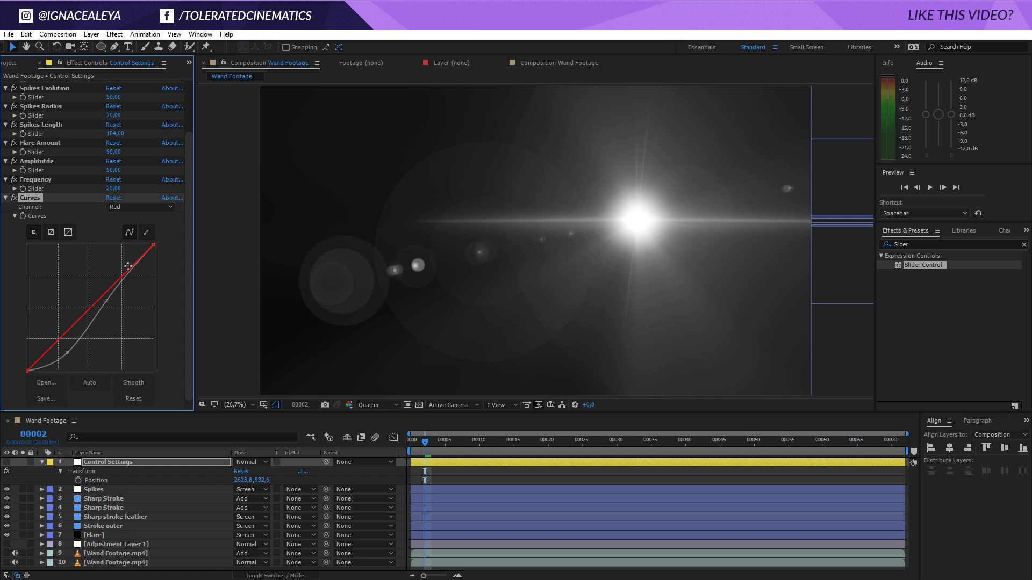
pyautogui.moveTo(104, 290); pyautogui.dragTo(86, 277)
pyautogui.click(140, 207)
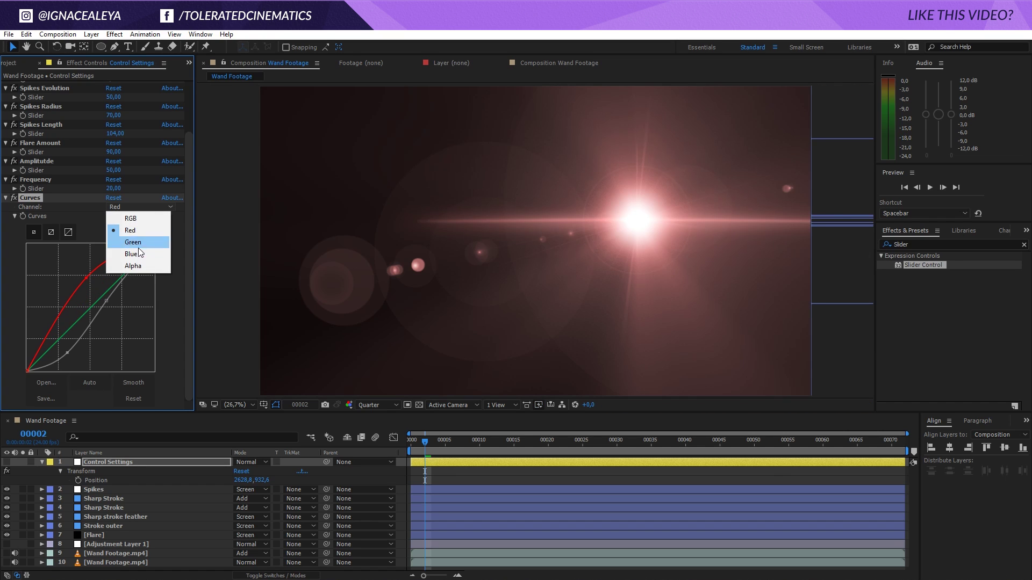
pyautogui.click(131, 255)
pyautogui.moveTo(100, 299); pyautogui.dragTo(79, 276)
# Bend the Green channel curve into an S-curve for a deep red glow.
pyautogui.click(156, 208)
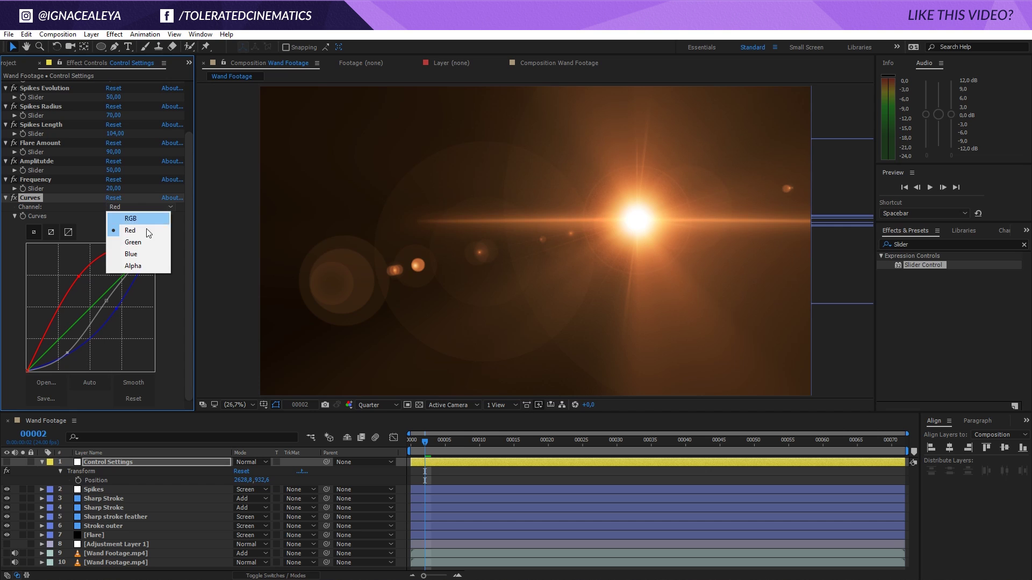
pyautogui.click(134, 242)
pyautogui.moveTo(120, 280); pyautogui.dragTo(107, 272)
pyautogui.moveTo(73, 318); pyautogui.dragTo(69, 347)
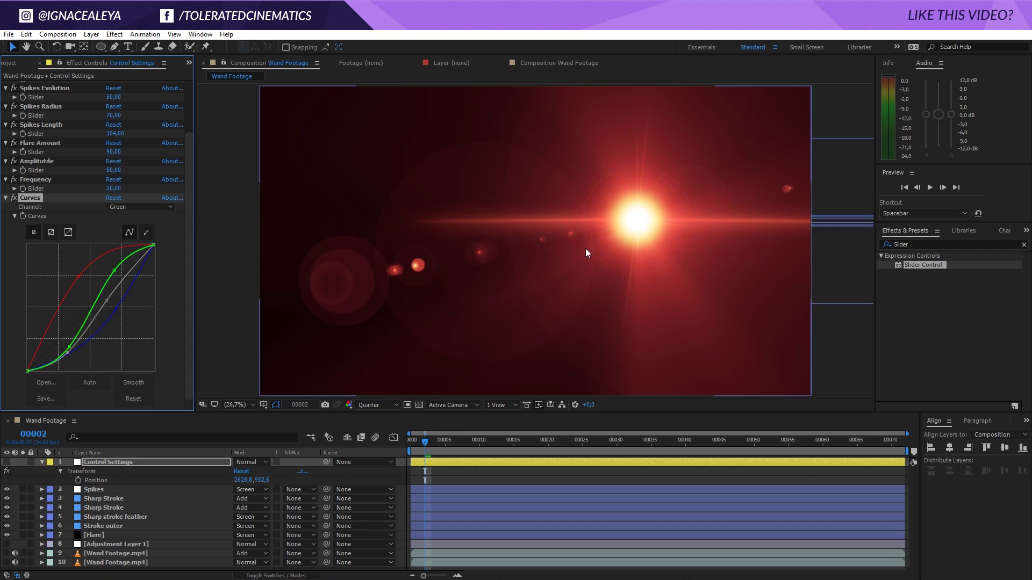
# Move the Control Settings Transform position to the upper left, at 633.5, 573.2.
pyautogui.click(121, 462)
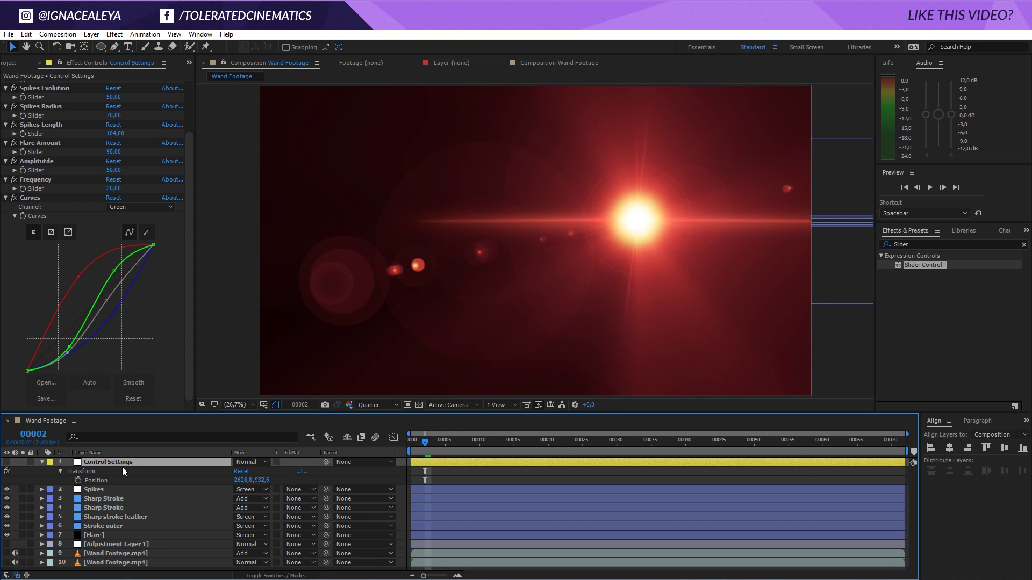
pyautogui.scroll(3, 90, 135)
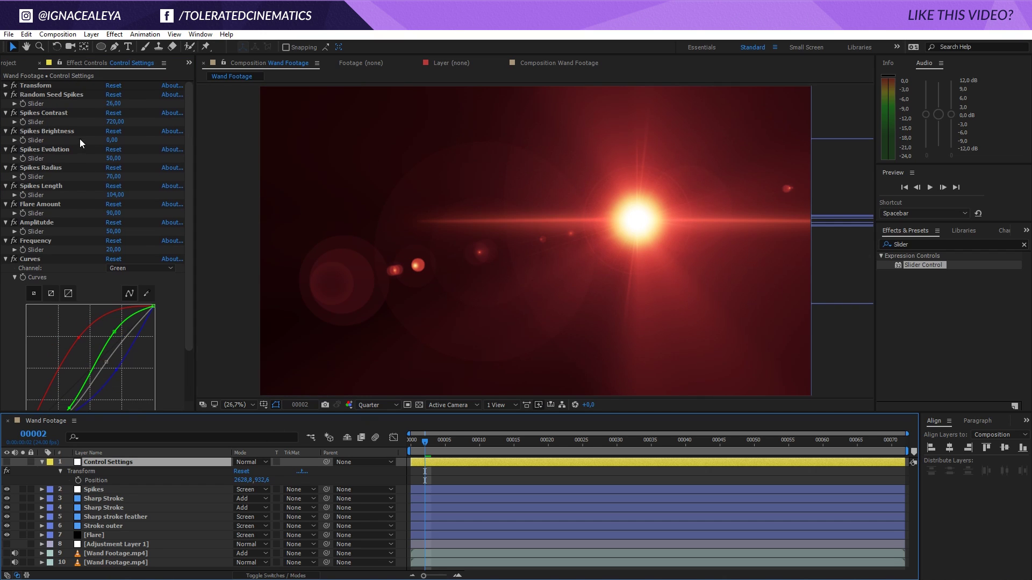
pyautogui.click(7, 86)
pyautogui.click(46, 85)
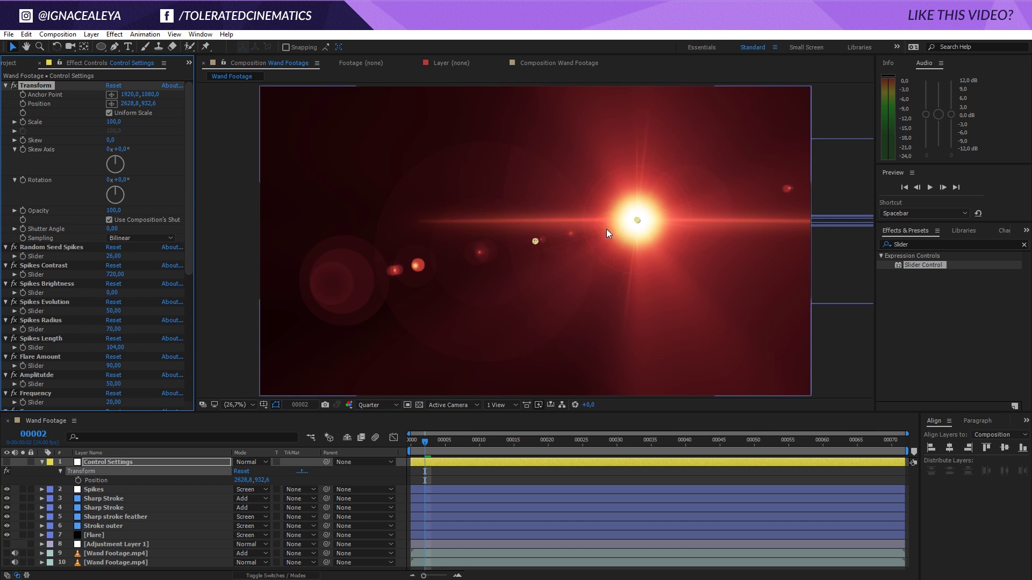
pyautogui.moveTo(637, 220); pyautogui.dragTo(353, 181)
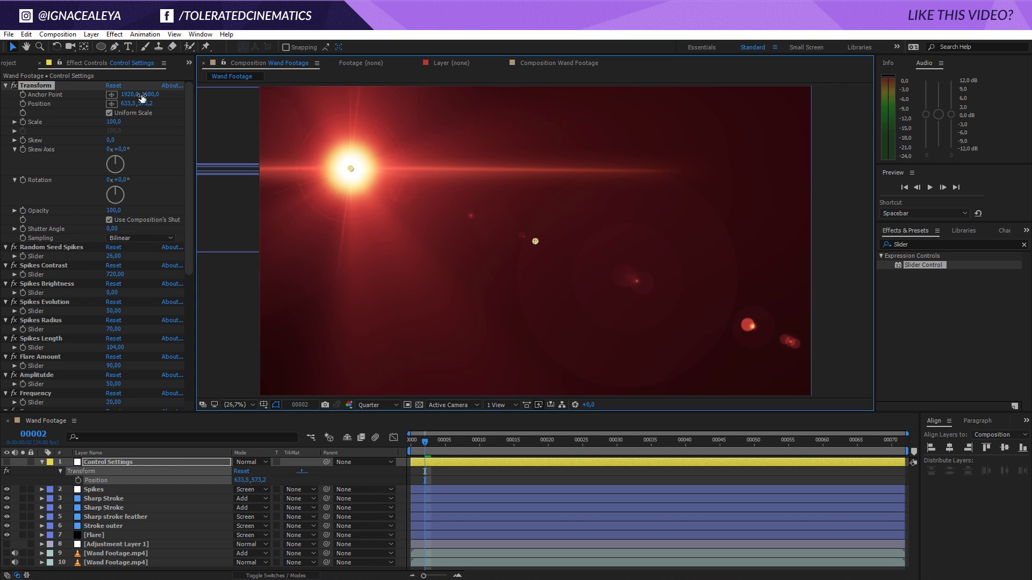
pyautogui.moveTo(185, 120)
pyautogui.mouseDown()
pyautogui.moveTo(201, 294)
pyautogui.moveTo(185, 114)
pyautogui.mouseUp()
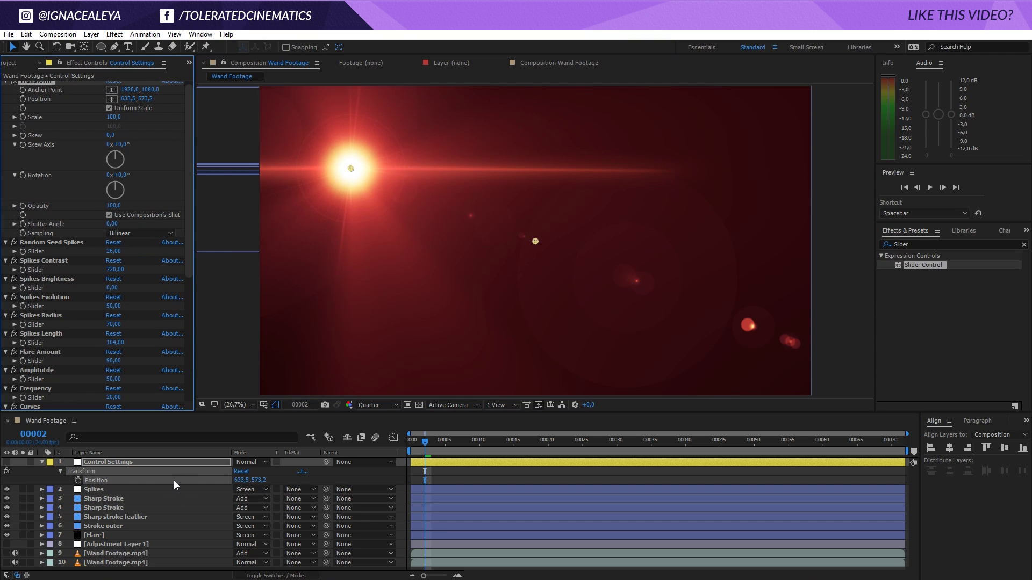
pyautogui.click(453, 485)
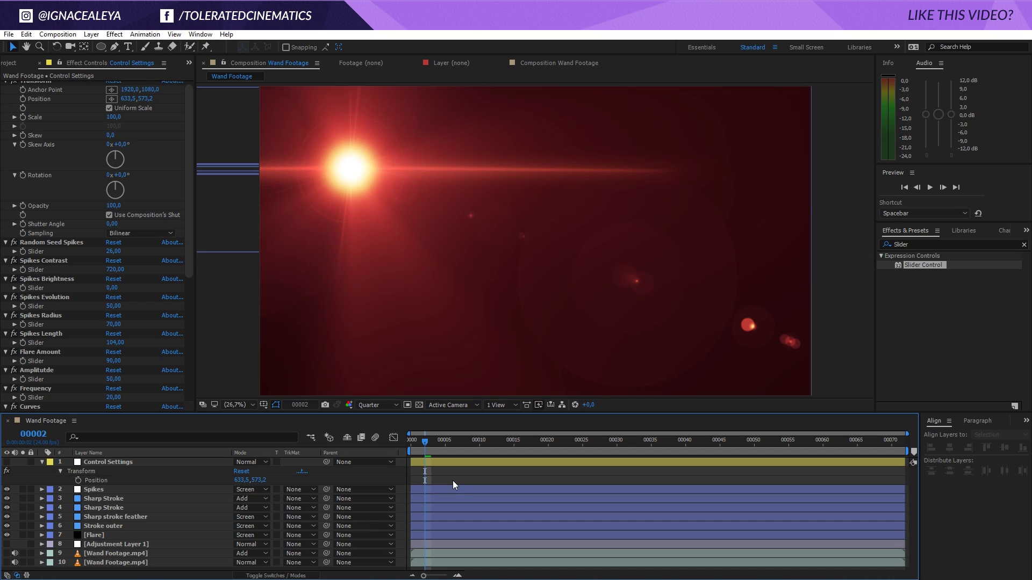